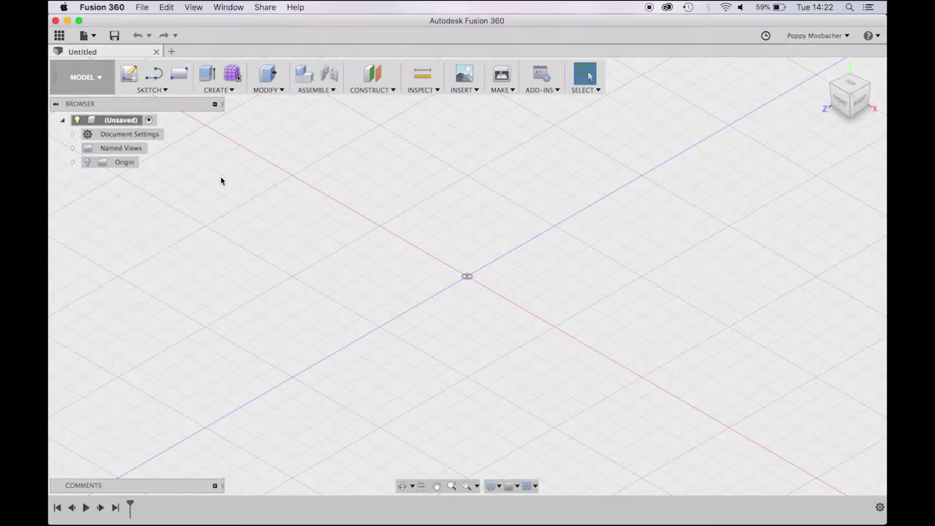
Step: Start a sketch on the horizontal plane and draw a six-sided circumscribed polygon at the origin, about 30 mm from centre to side
click(128, 73)
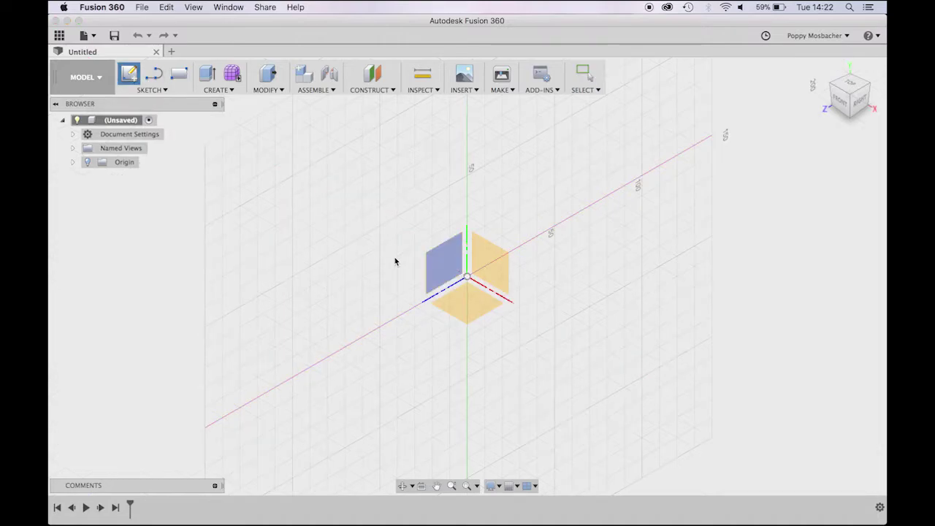
click(482, 312)
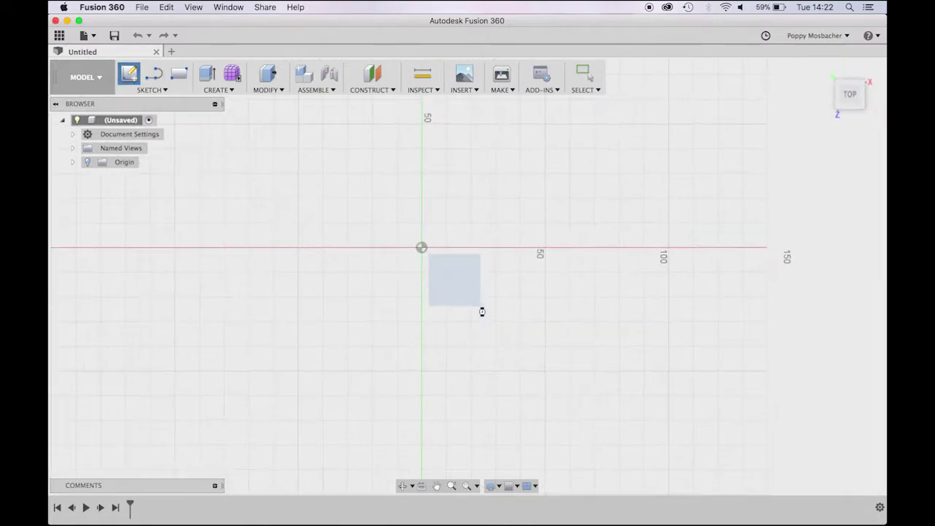
click(138, 90)
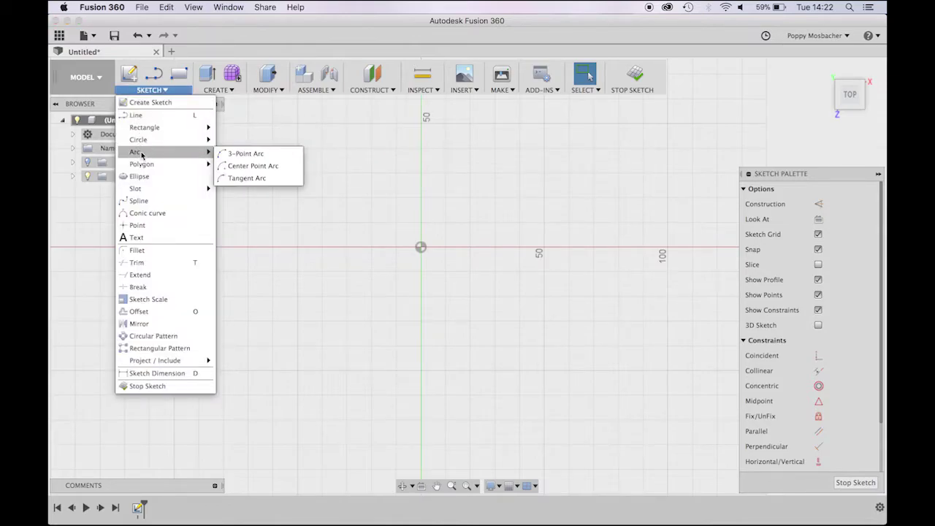
mouse_move(144, 167)
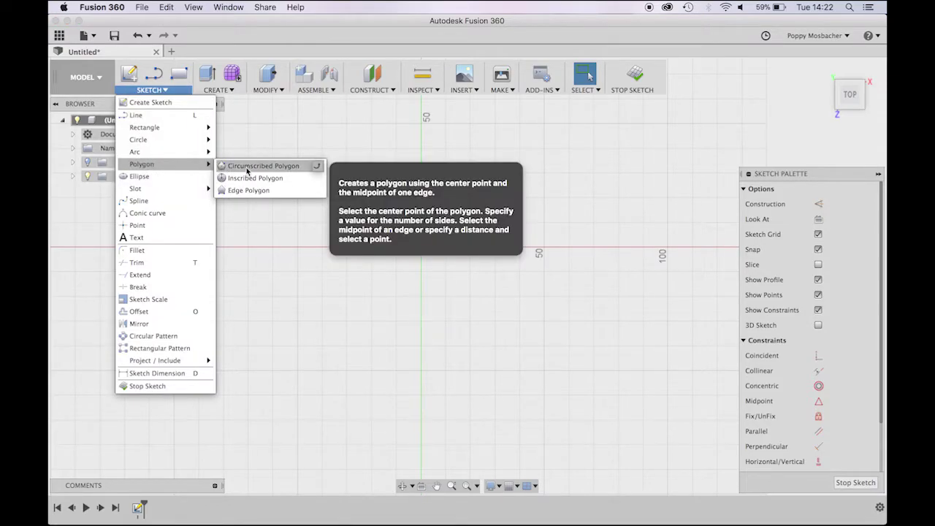
click(247, 167)
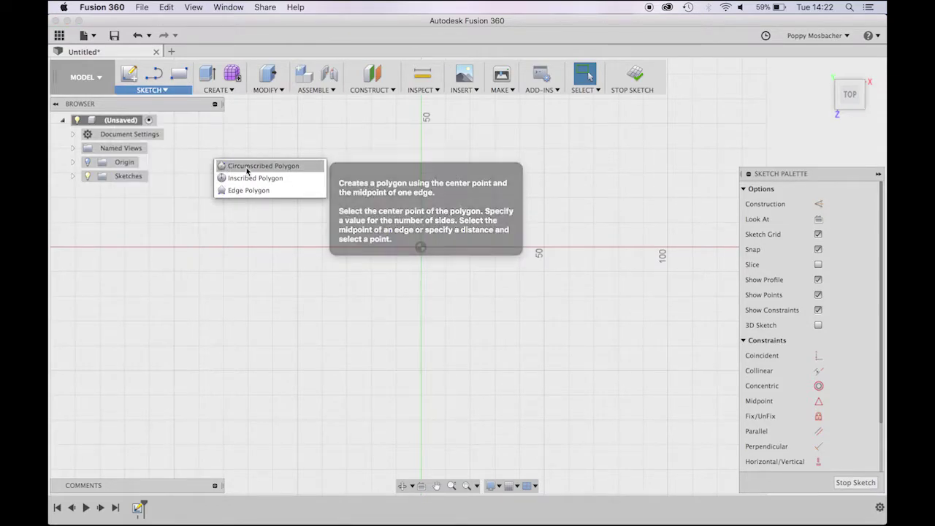
click(422, 248)
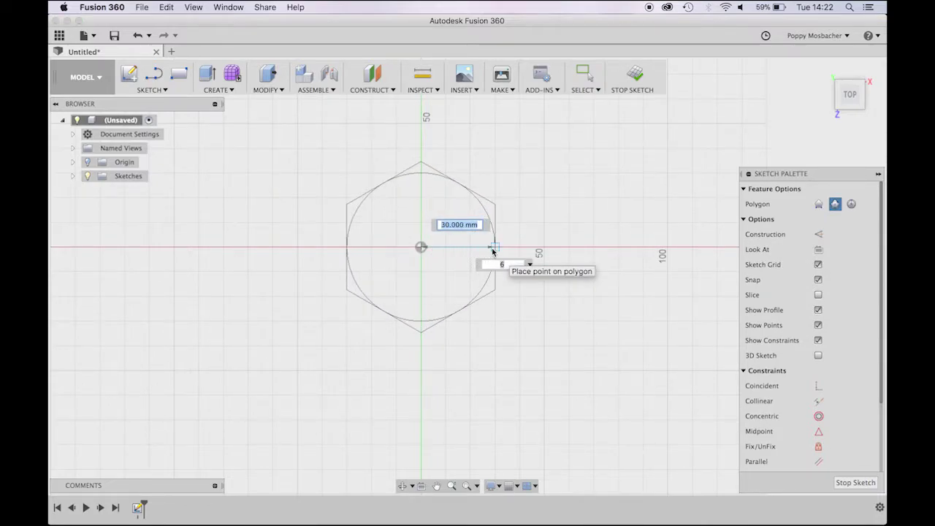
click(493, 251)
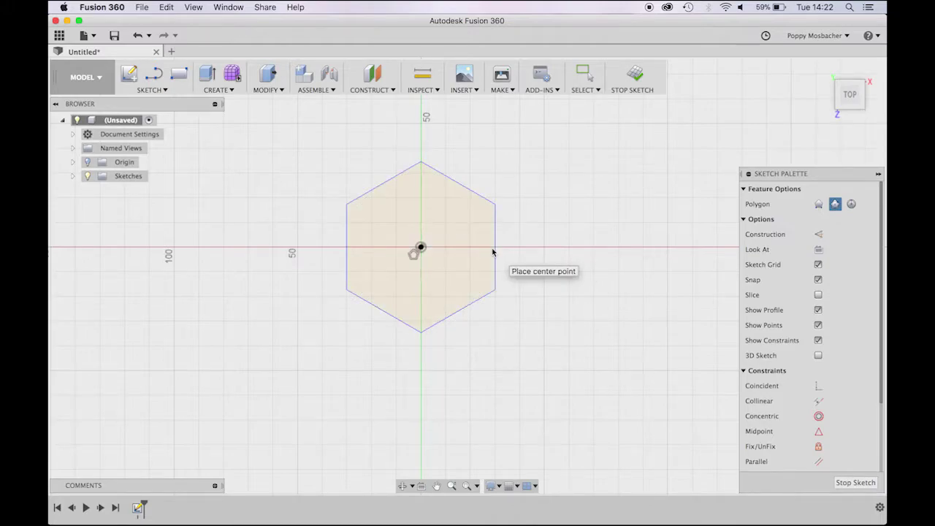
Step: Dimension the distance between the hexagon's two opposite vertical sides as 10 mm
click(150, 90)
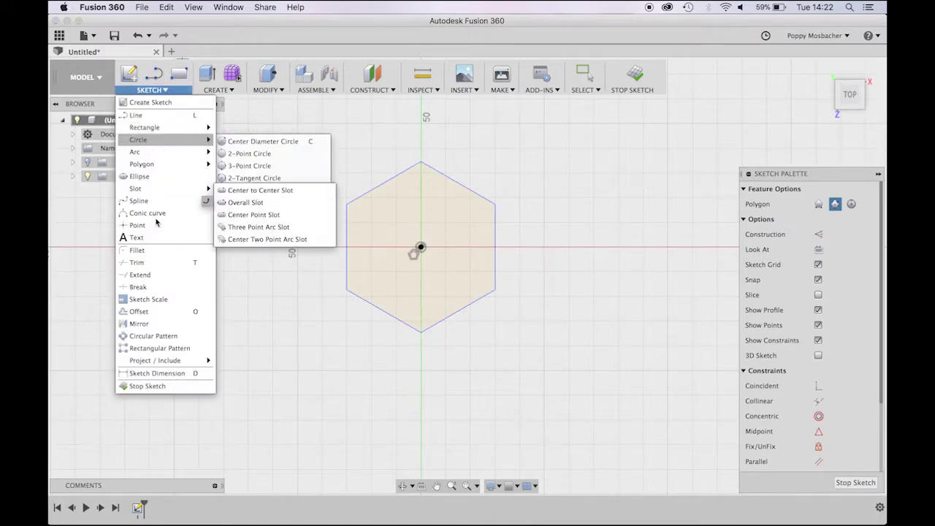
click(157, 373)
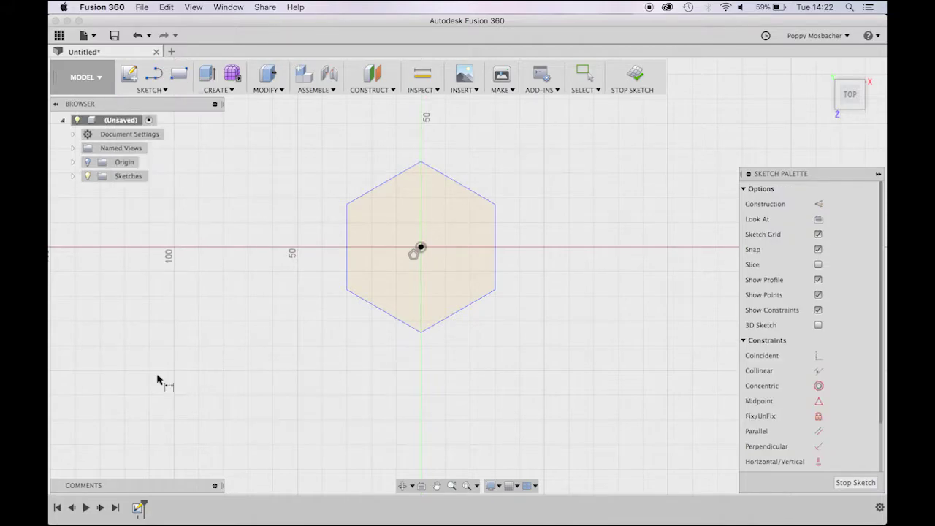
click(348, 263)
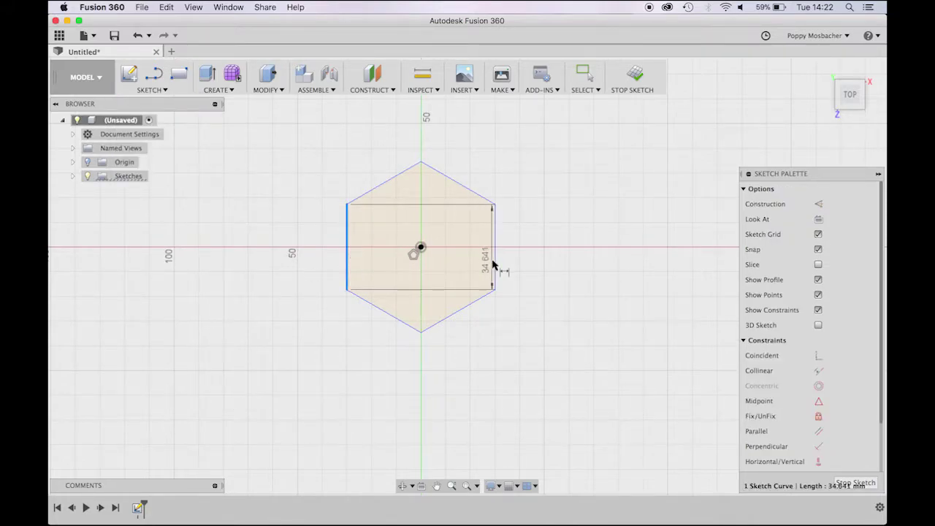
click(495, 265)
click(424, 384)
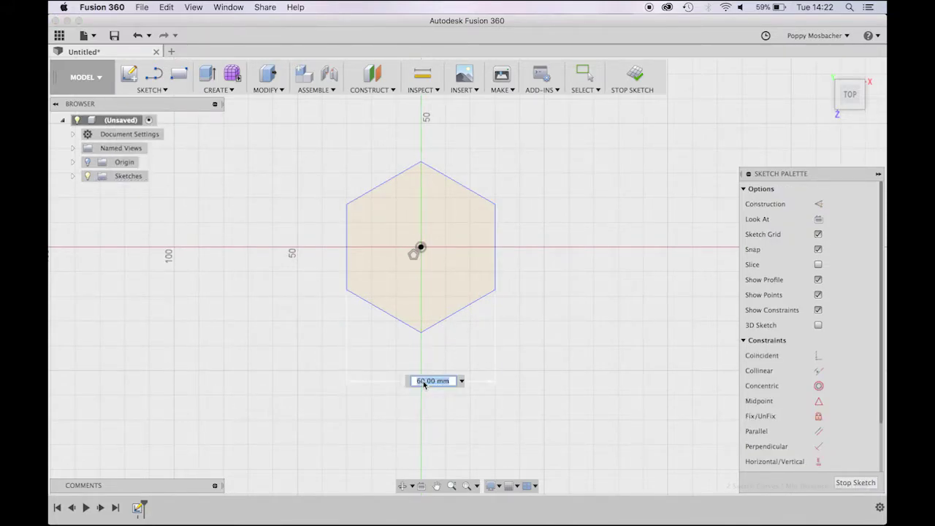
text(10)
key(Return)
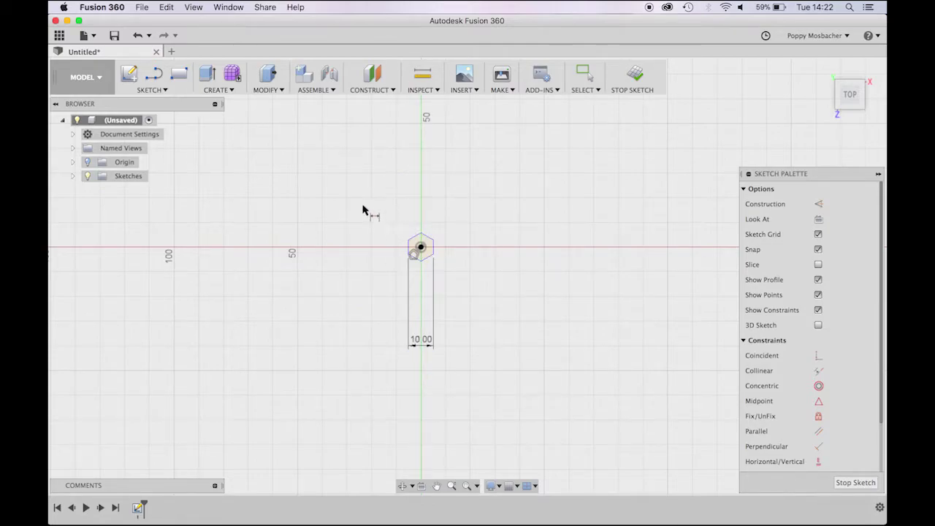
Step: Extrude the hexagon profile 1.2 mm upward as a new body
click(217, 90)
click(241, 118)
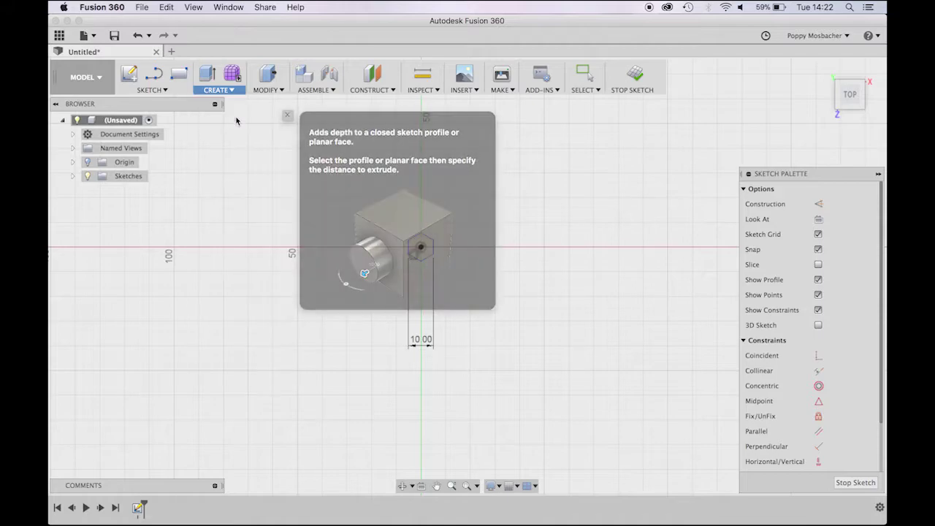
click(474, 285)
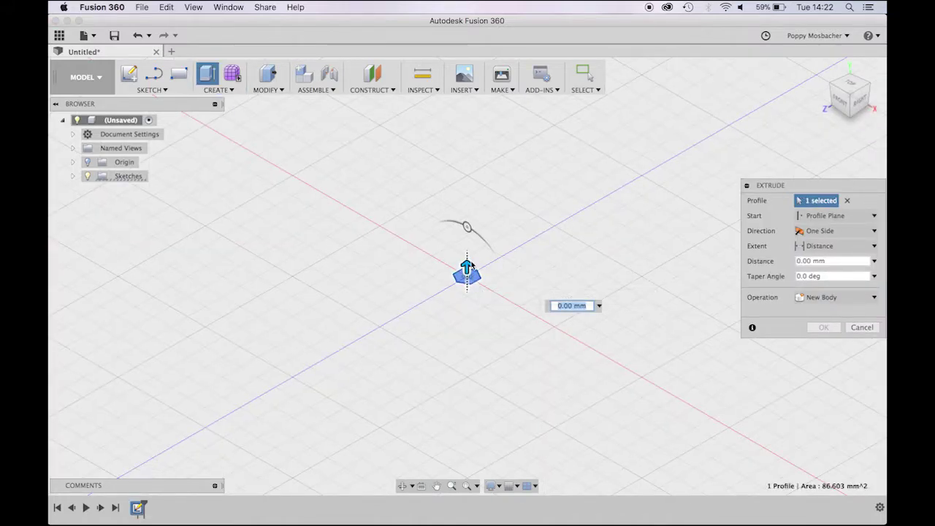
text(1.2)
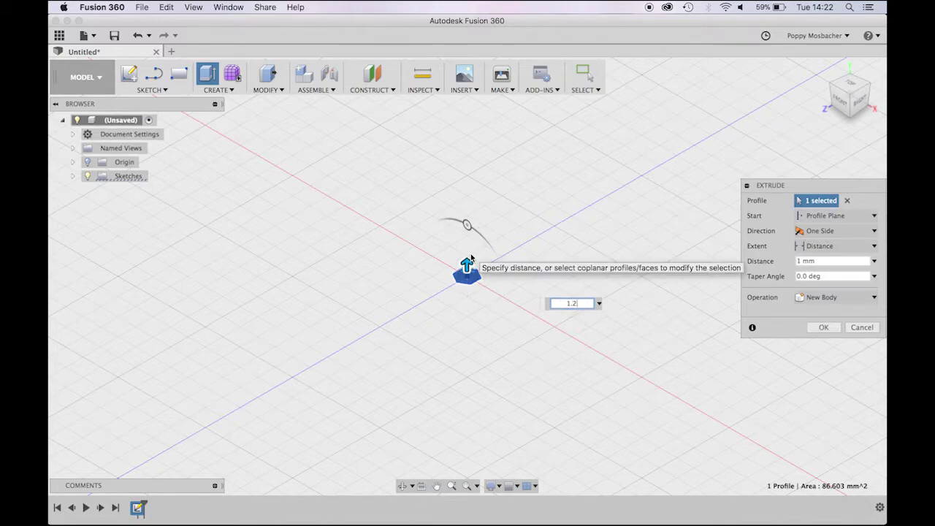
key(Return)
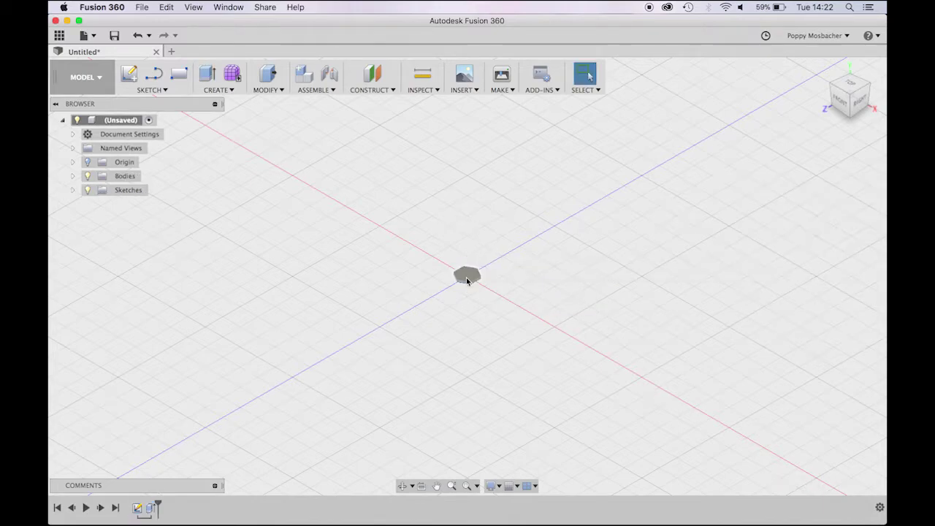
Step: Start a torus on the hexagonal plate's top face, drawing its circle about 2.8 mm in diameter from the face's middle toward one edge
scroll(466, 277, up, 3)
scroll(578, 293, up, 3)
scroll(577, 293, up, 2)
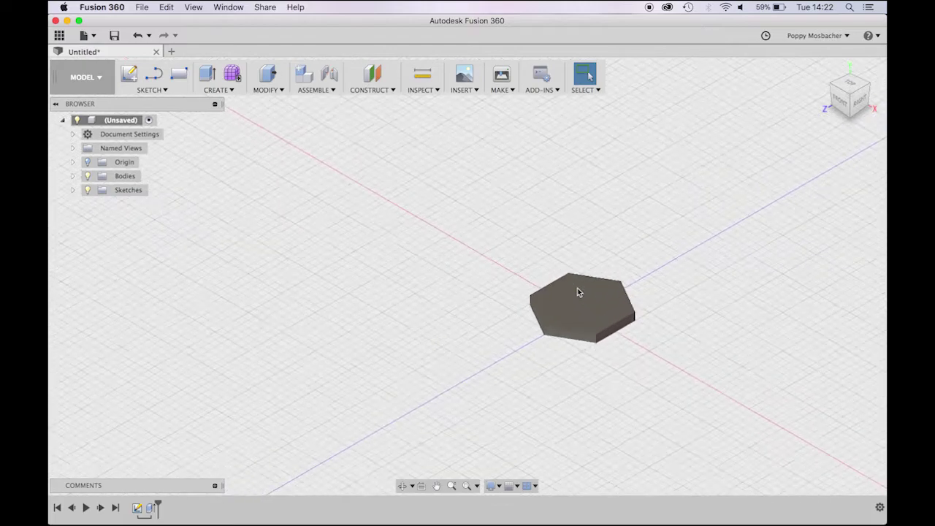
scroll(577, 293, right, 3)
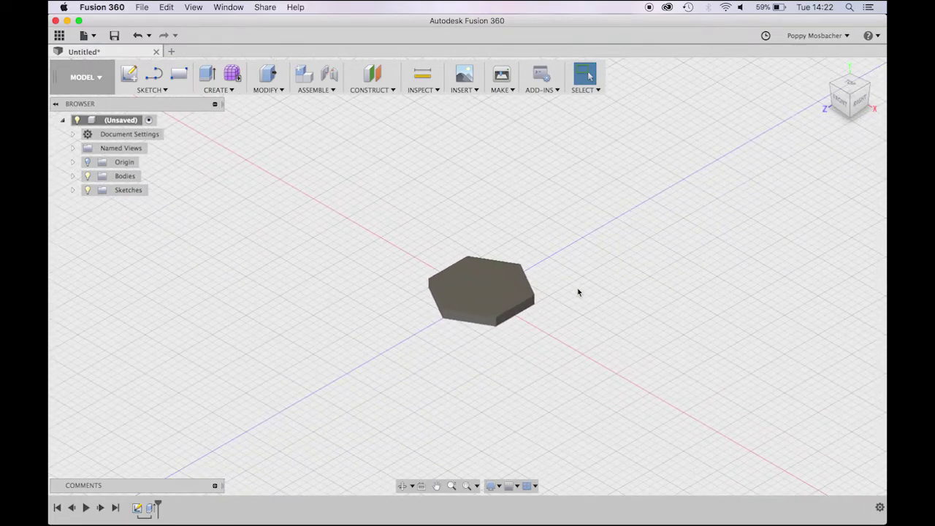
click(232, 91)
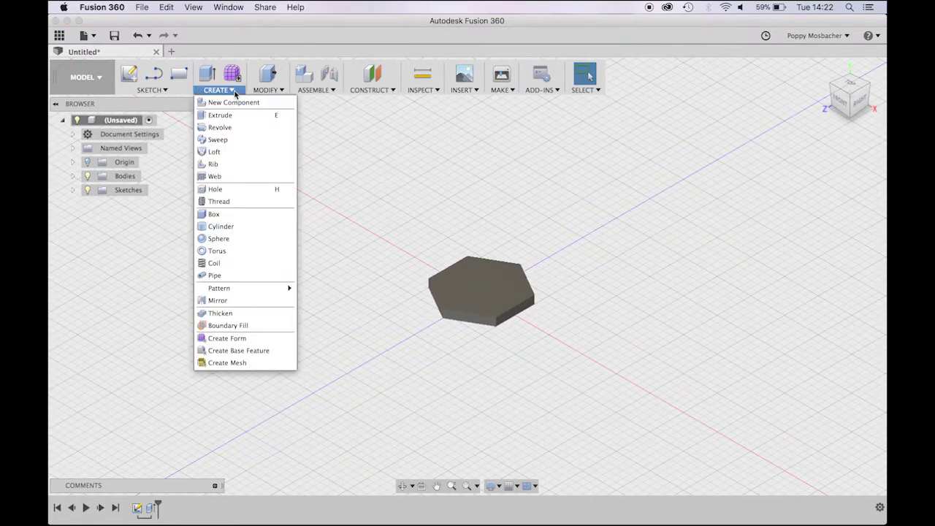
click(241, 250)
shift+middle_drag(444, 291, 577, 291)
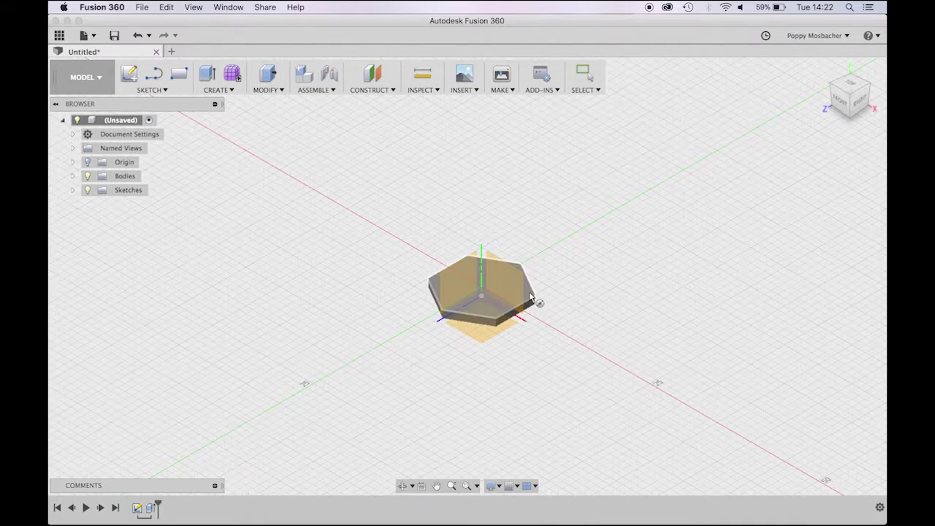
click(528, 298)
click(481, 285)
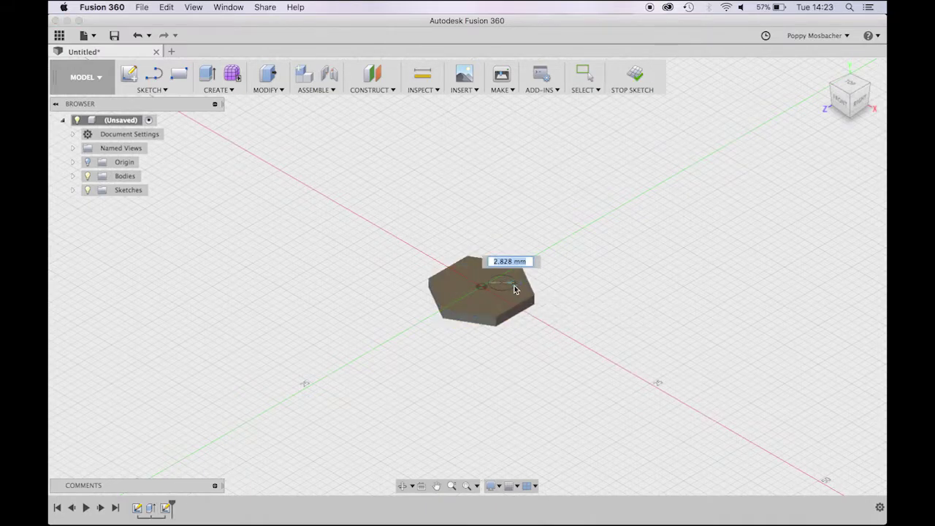
click(516, 290)
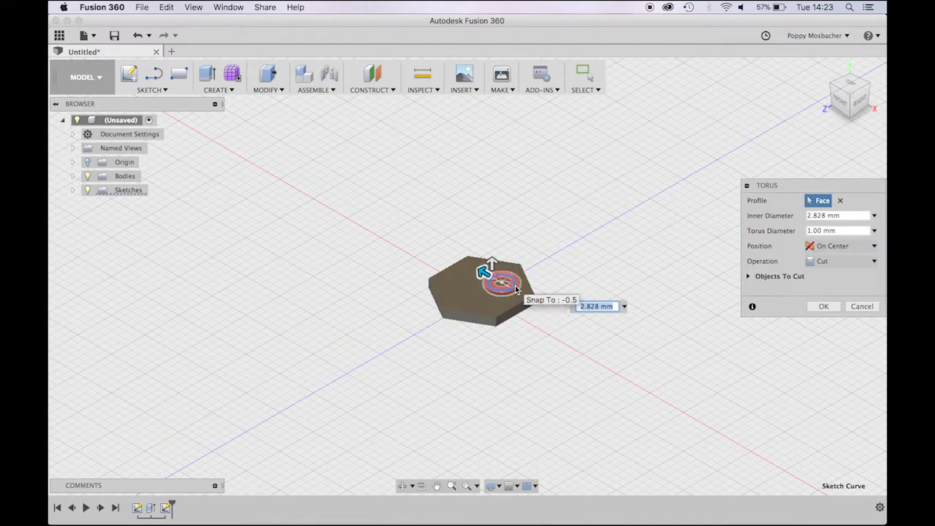
Step: Set the torus inner diameter to 4.2 mm, keep the 1.00 mm torus diameter, and create it as a new body
click(829, 216)
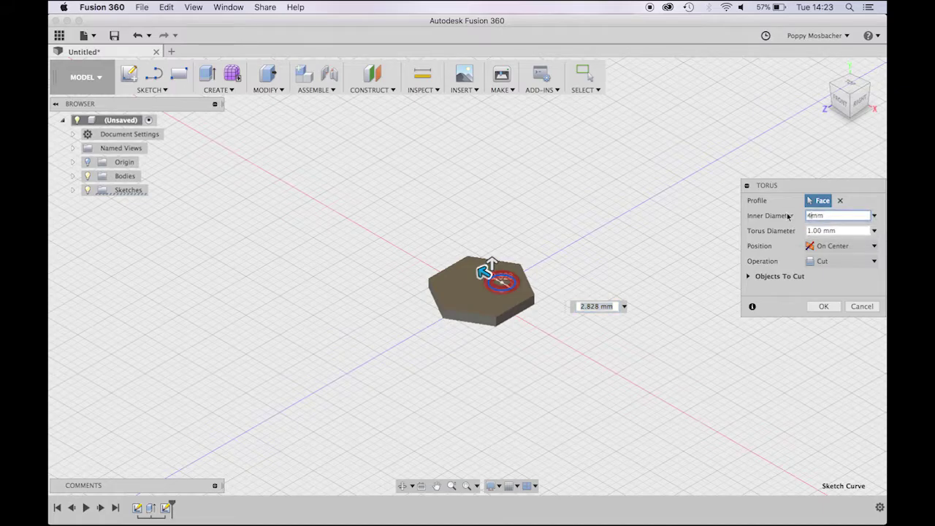
text(4.2)
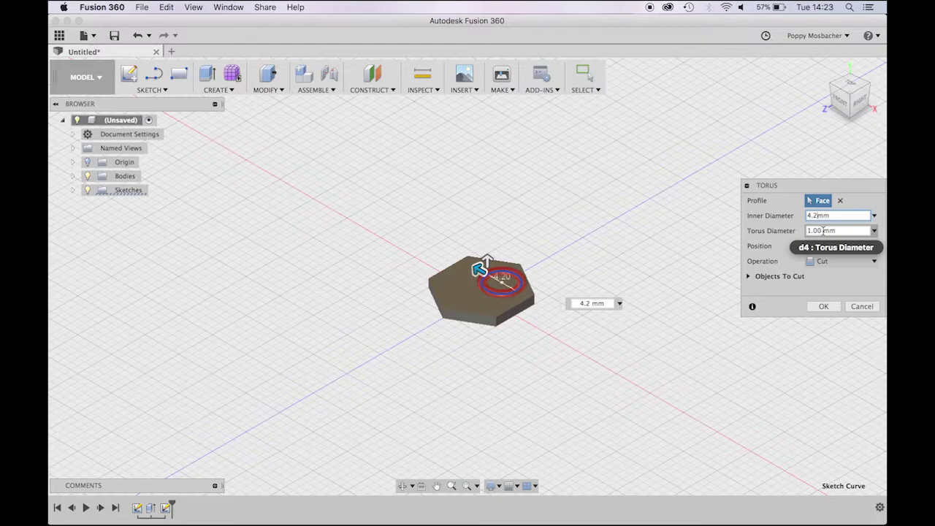
click(819, 230)
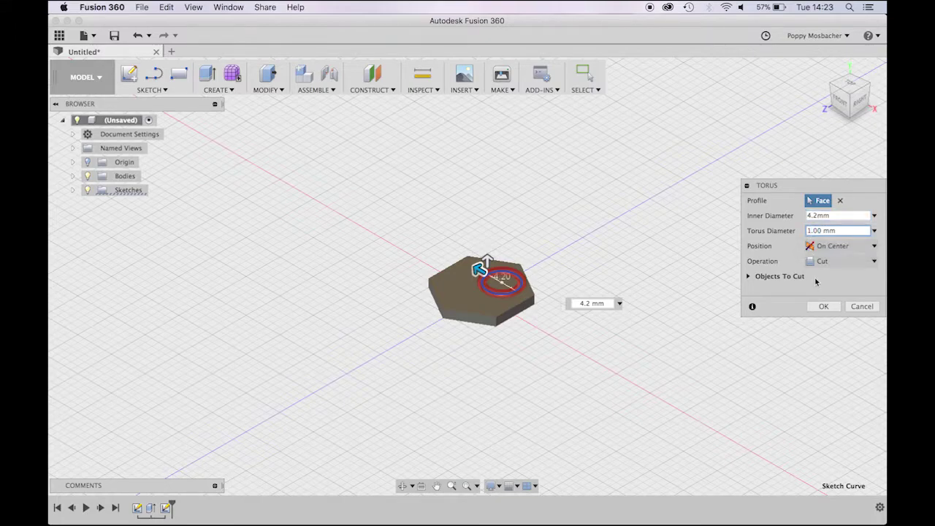
click(823, 262)
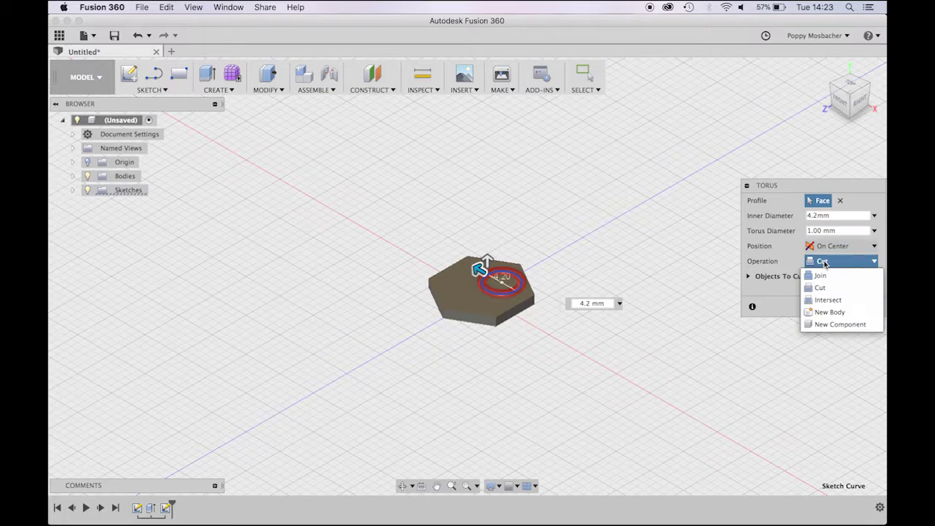
click(831, 315)
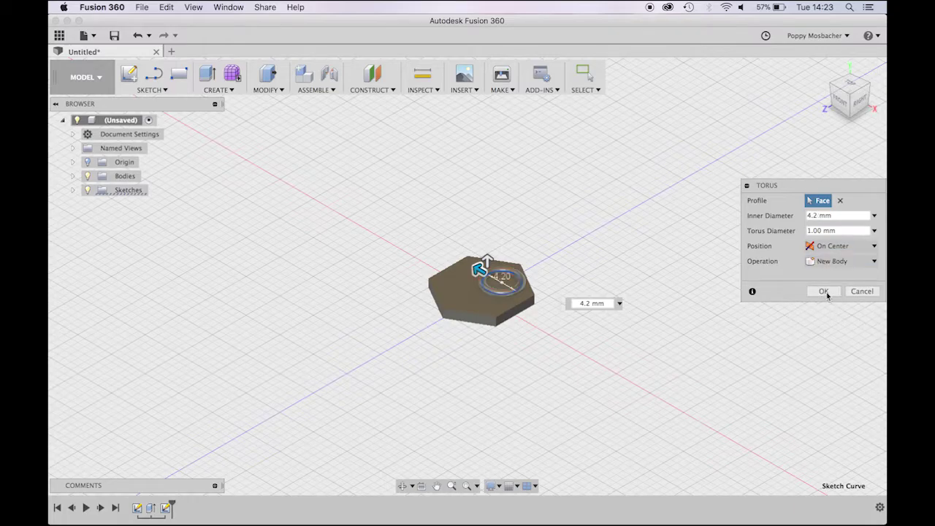
click(824, 291)
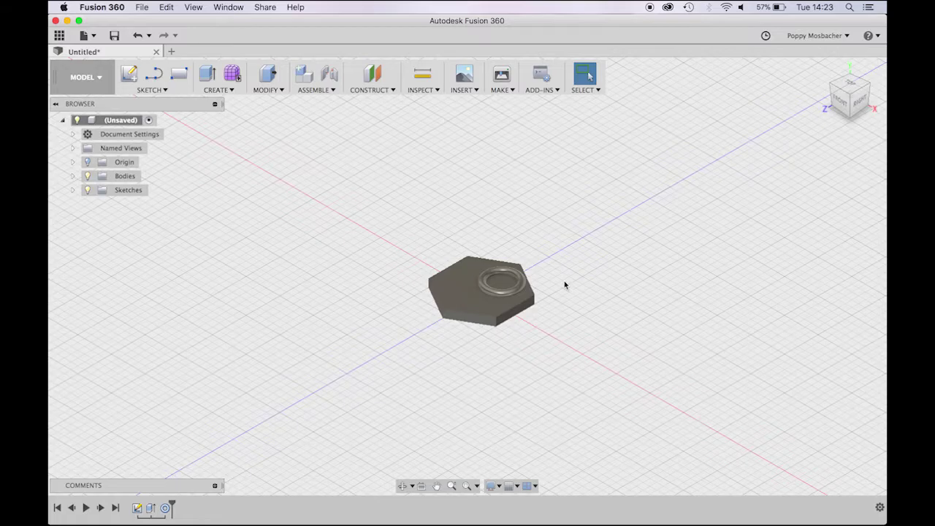
Step: Rotate the torus face -90 degrees about the Y axis with Move/Copy so that the ring stands upright
click(521, 286)
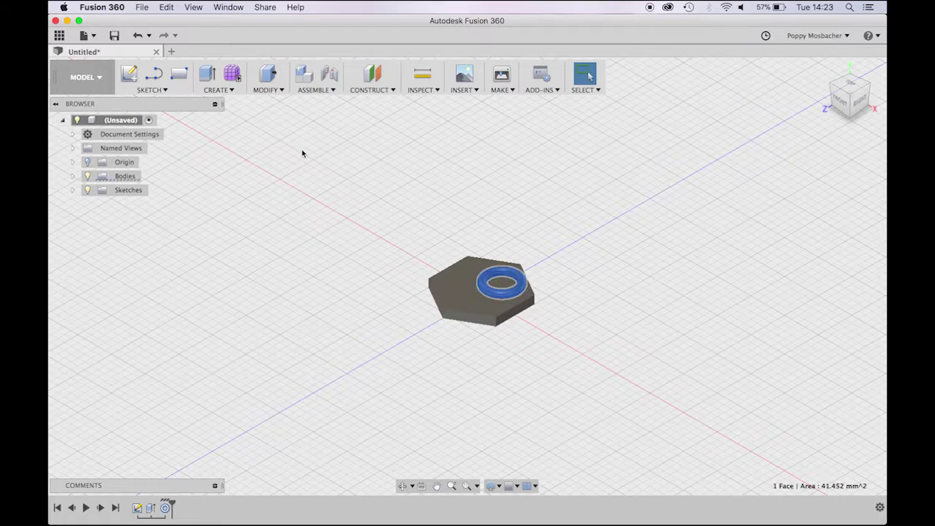
click(253, 94)
click(275, 252)
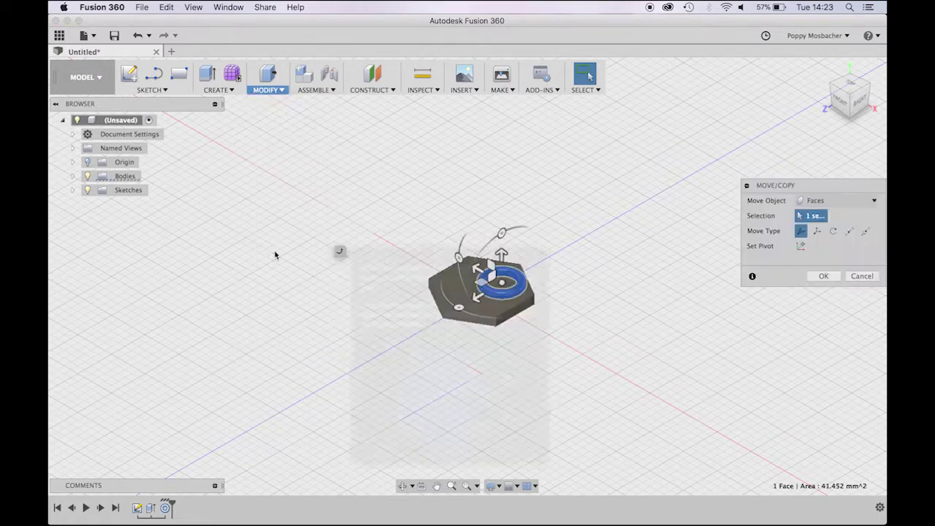
scroll(493, 311, up, 3)
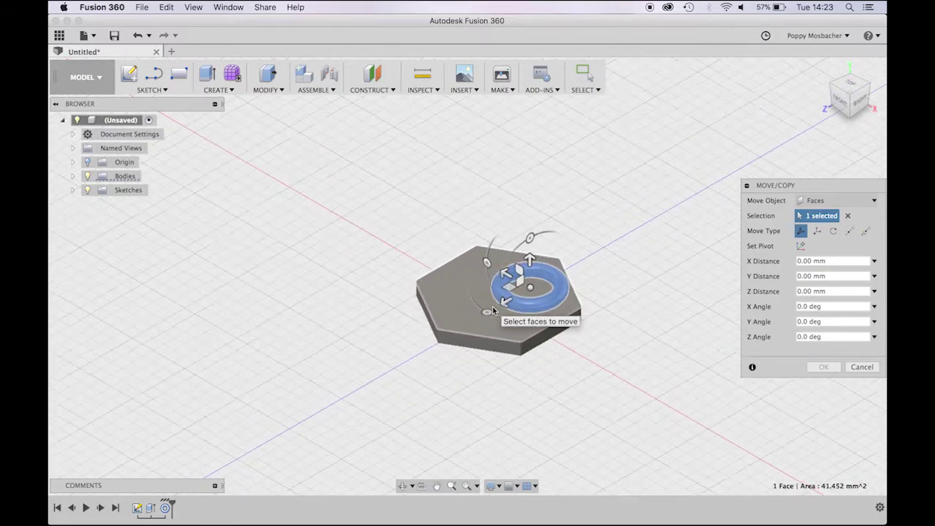
scroll(493, 310, up, 3)
scroll(494, 310, up, 3)
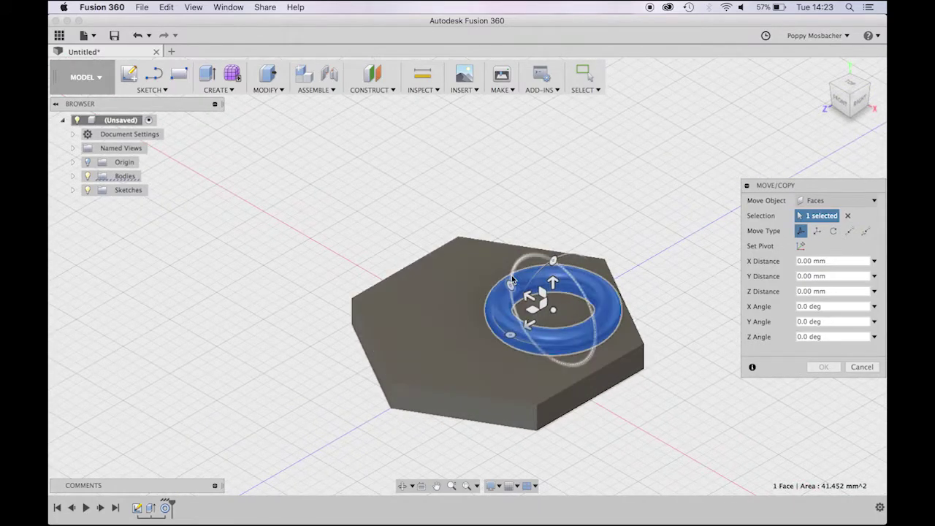
drag(511, 277, 561, 280)
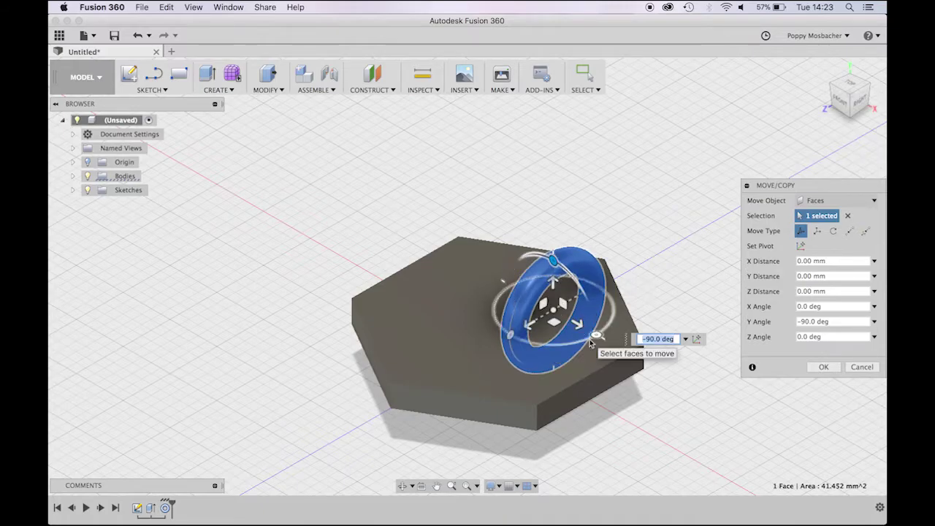
Step: Raise the ring until it only dips into the plate, move it 3.50 mm outward to the edge, and shift it 2.00 mm along that edge to centre it
click(844, 106)
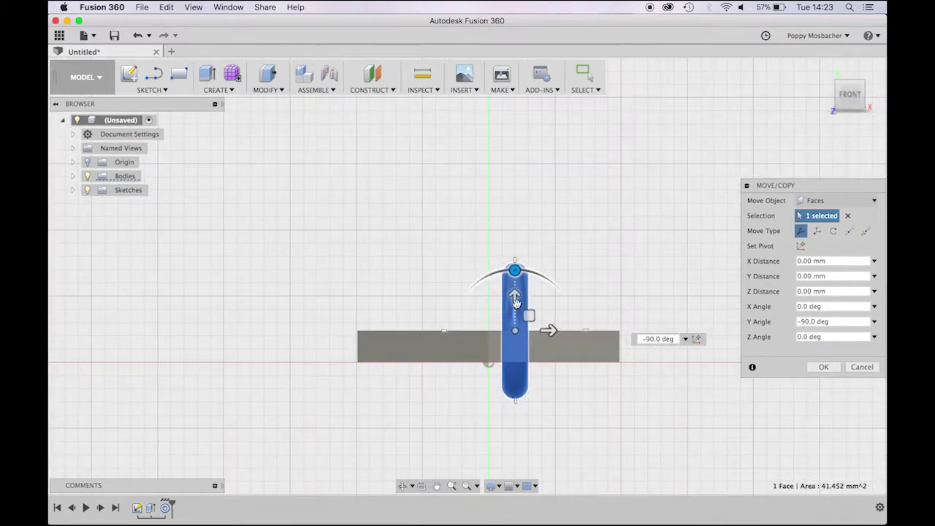
drag(516, 303, 647, 285)
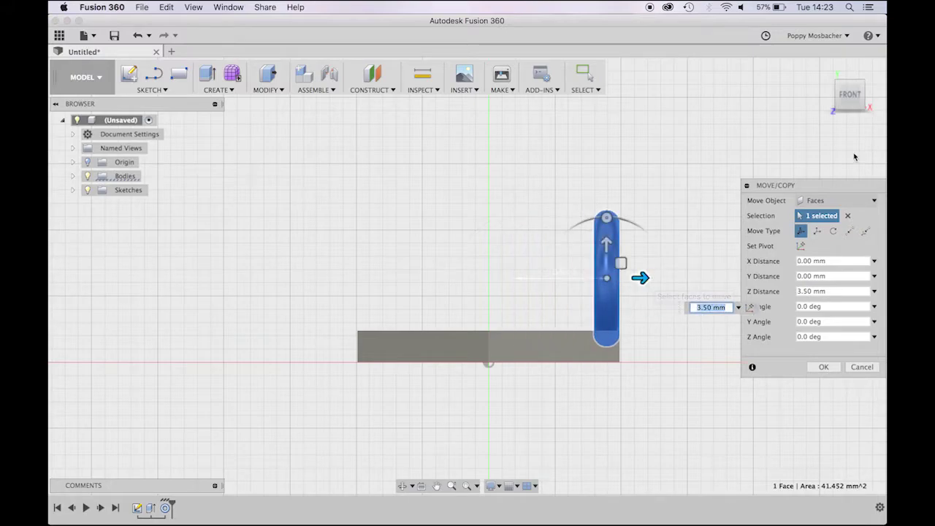
click(870, 103)
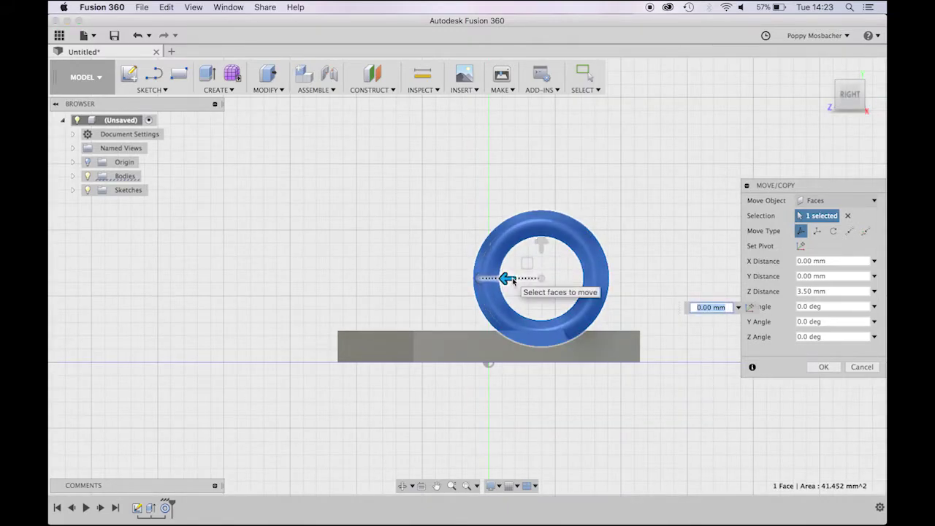
drag(511, 278, 461, 284)
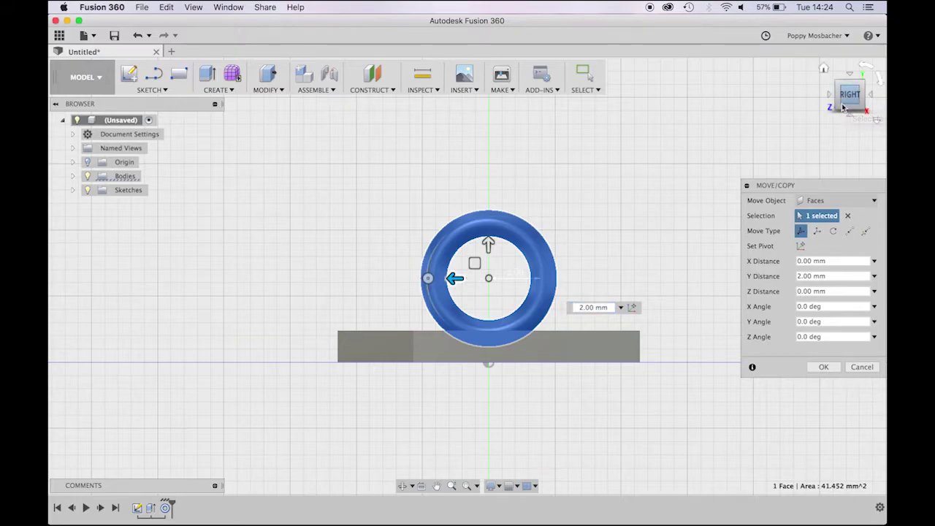
click(866, 111)
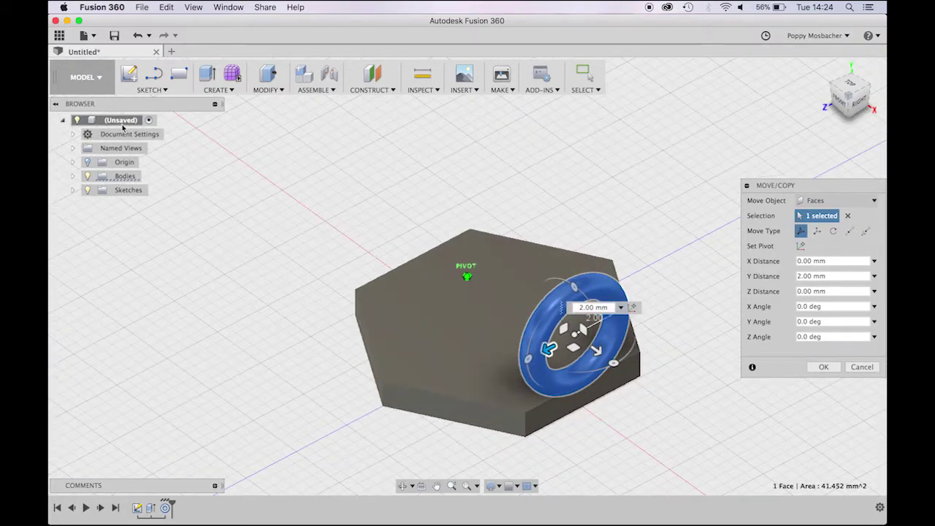
Step: Tilt the ring outward by setting its Y angle to -30 degrees
click(849, 109)
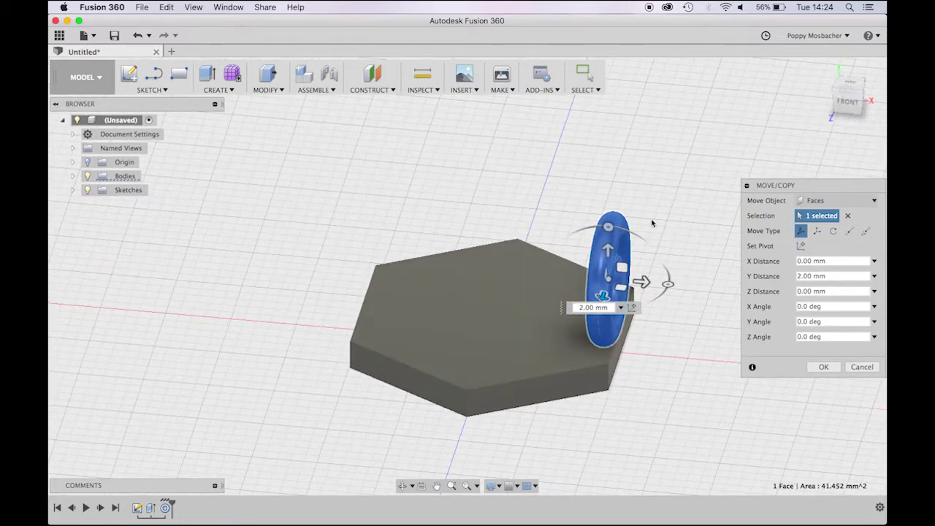
click(629, 234)
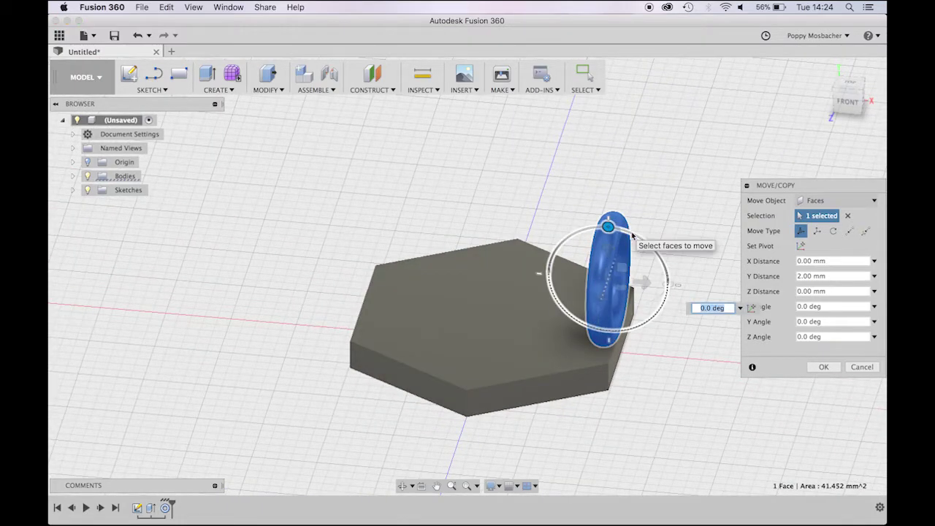
drag(633, 235, 658, 254)
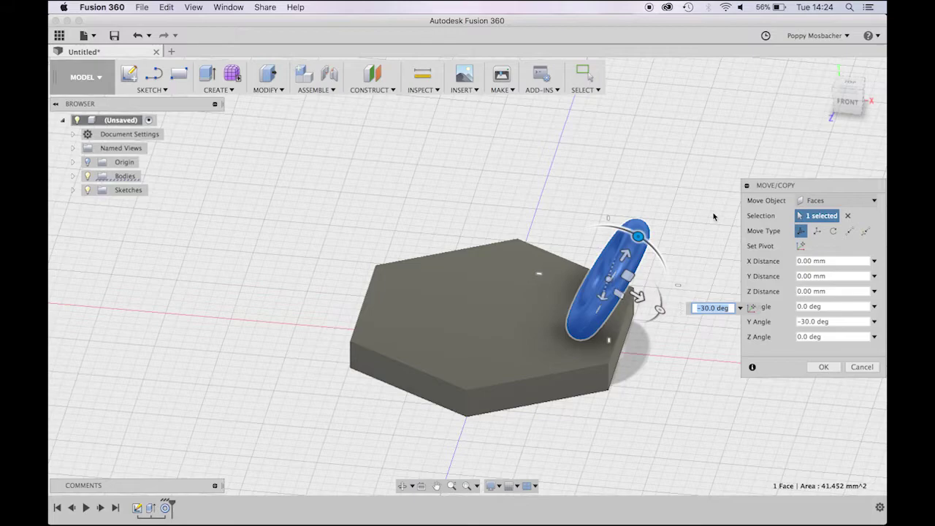
Step: Shift the tilted ring outward by 0.447 mm in X and 0.819 mm in Z, and apply the move
click(848, 102)
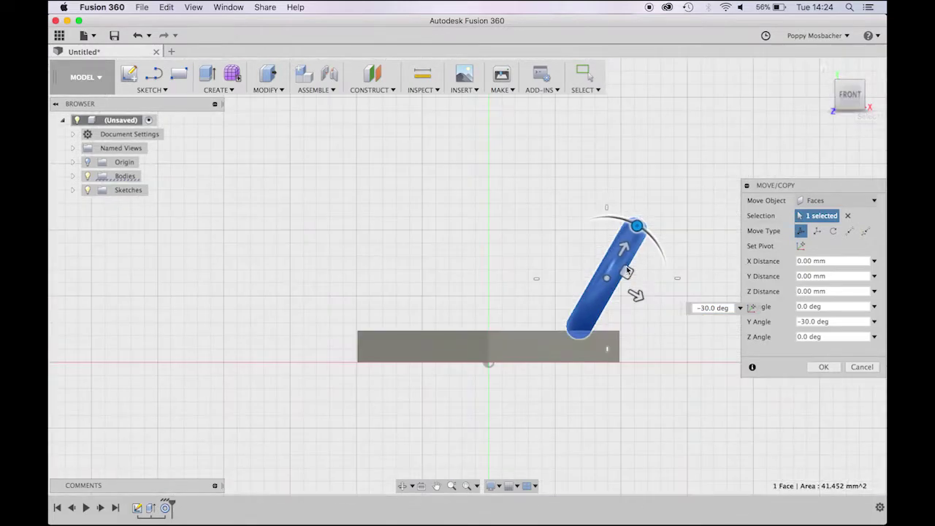
drag(606, 281, 632, 285)
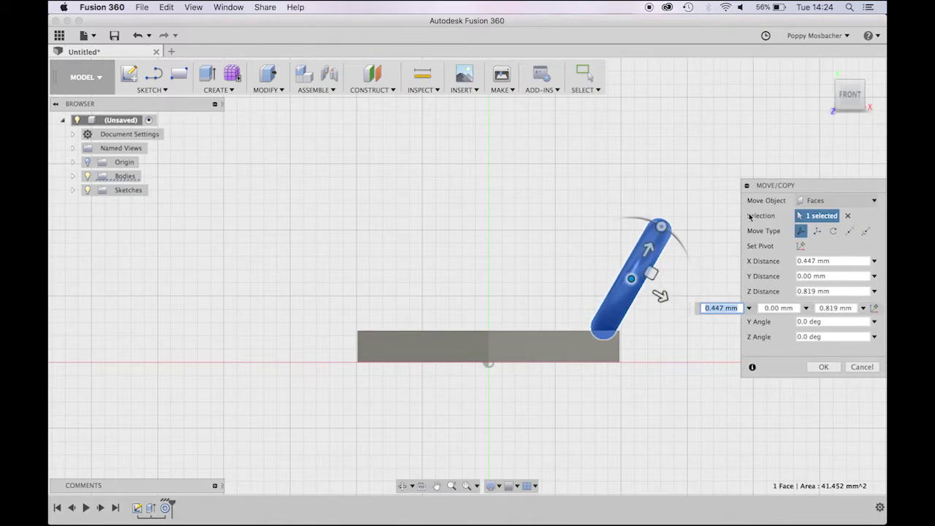
drag(848, 95, 826, 111)
click(822, 367)
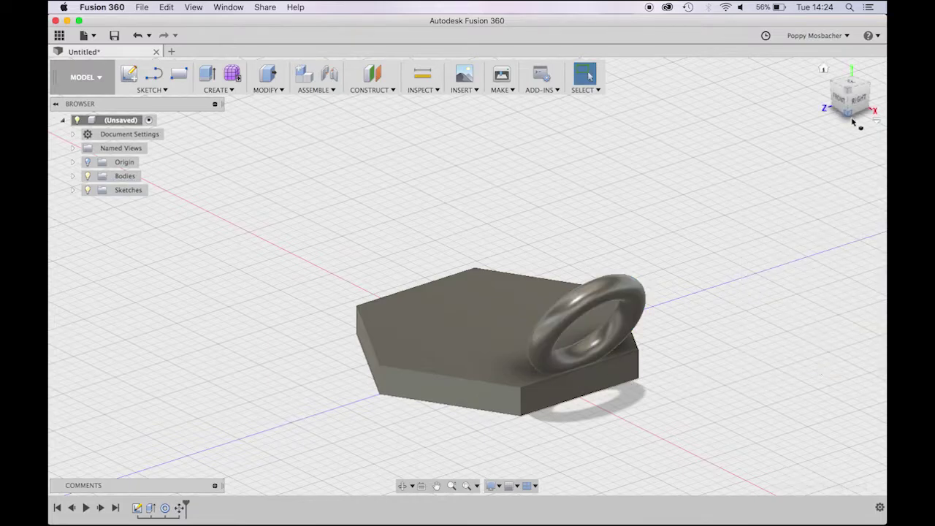
Step: Create a full circular pattern of the ring's face around the vertical Y axis with a quantity of 3
mouse_move(835, 95)
mouse_down()
mouse_move(55, 103)
mouse_move(215, 90)
mouse_up()
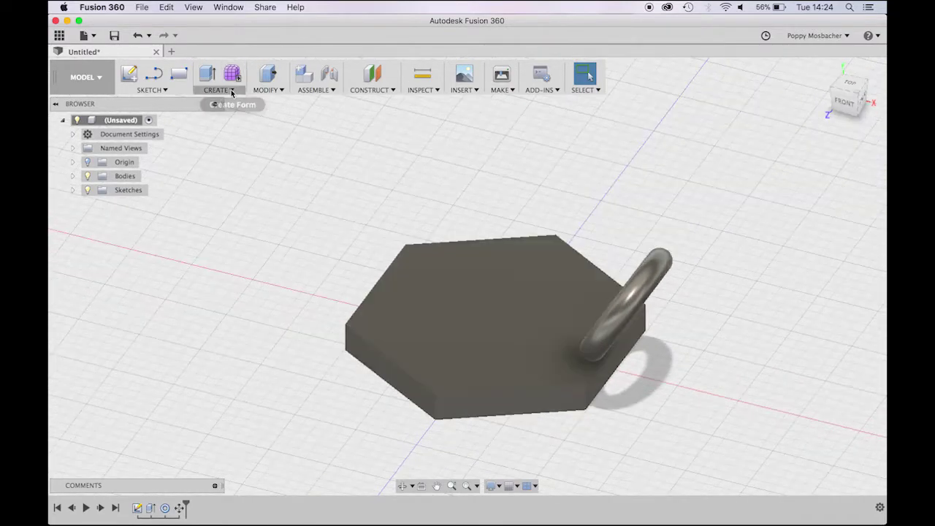
click(220, 90)
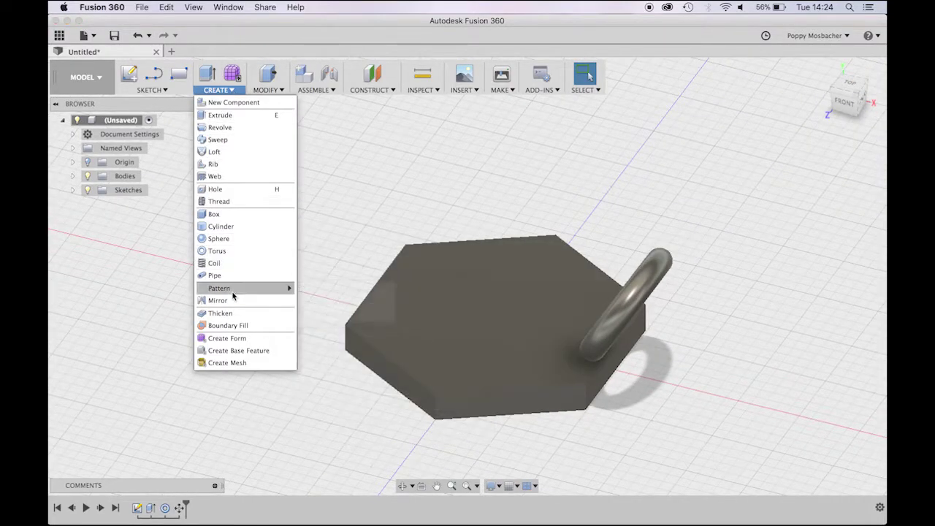
mouse_move(232, 292)
click(315, 304)
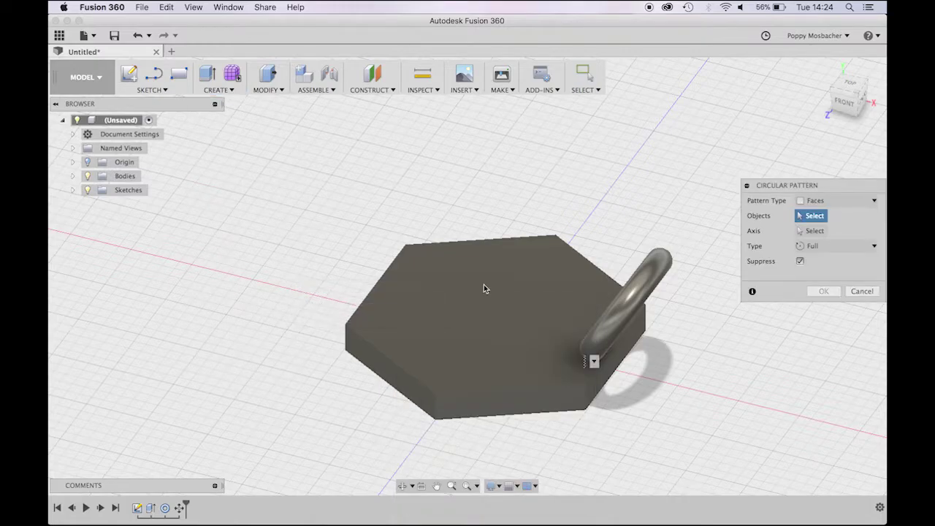
click(624, 316)
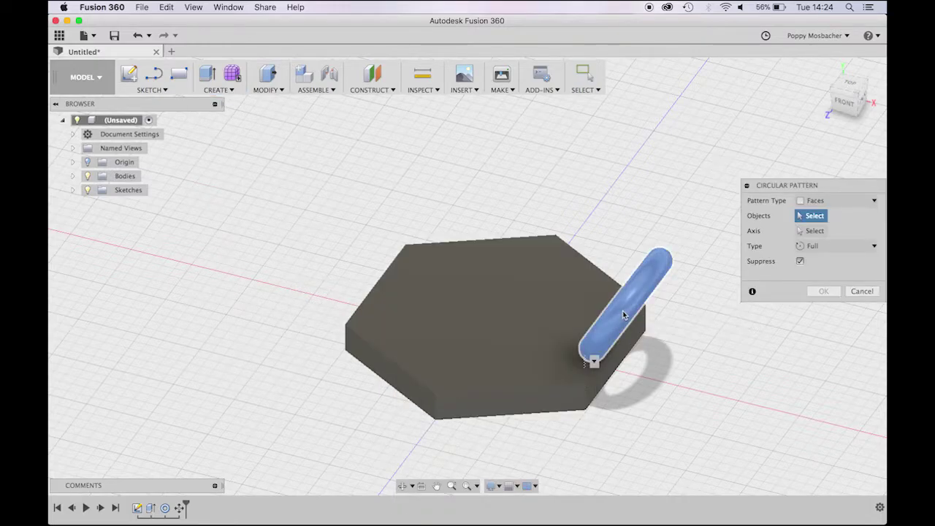
click(818, 232)
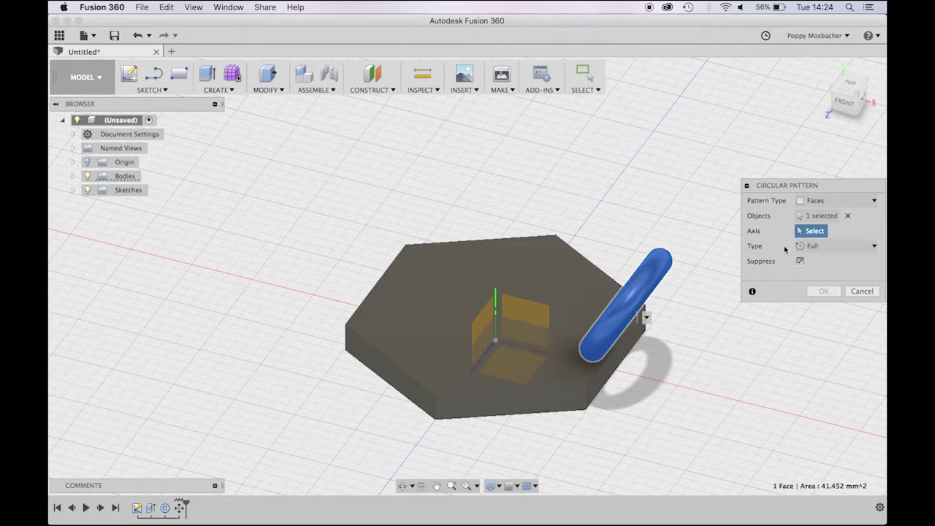
click(496, 311)
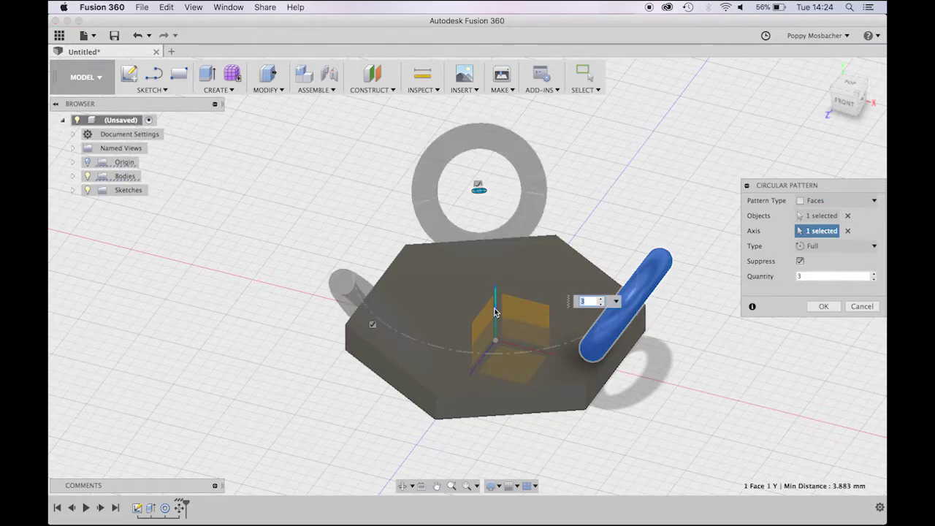
click(823, 306)
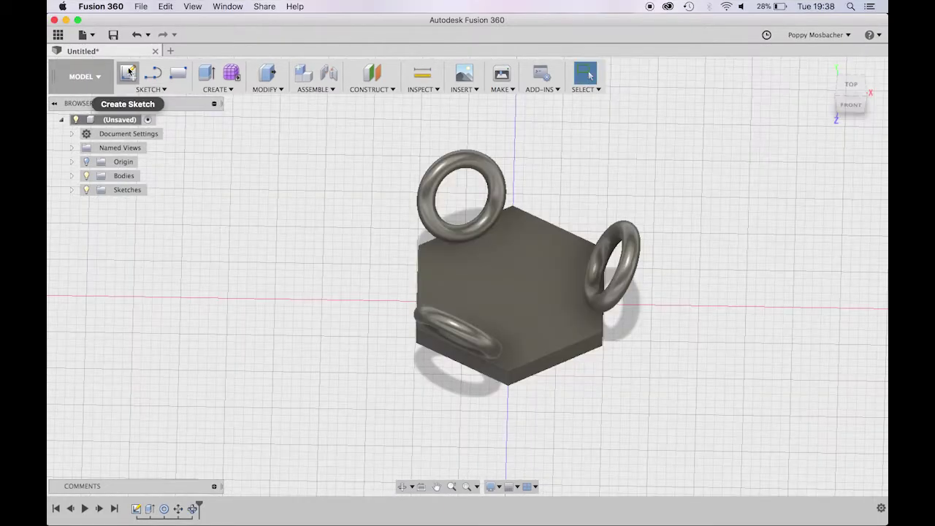
Step: Start a sketch on the plate's top face and draw a 2.5 mm diameter circle between the origin and a ring-free edge
click(128, 71)
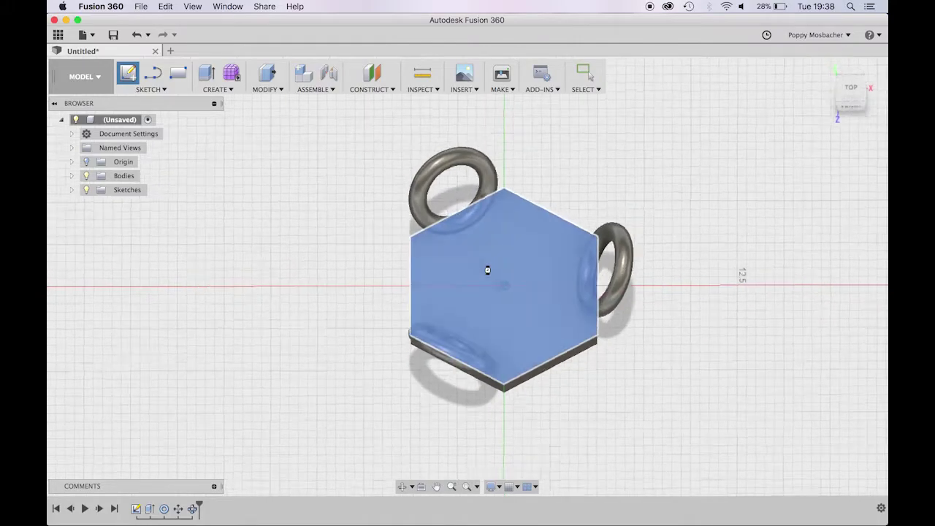
click(487, 271)
click(149, 89)
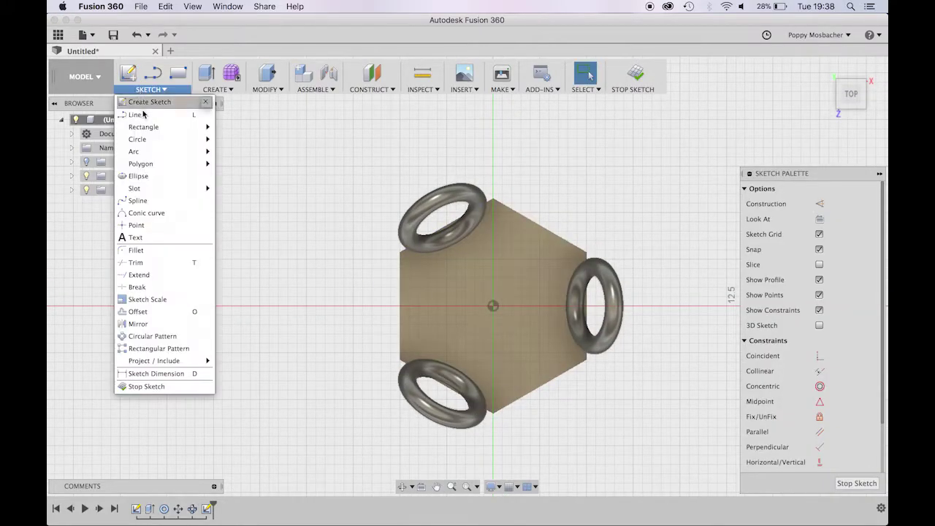
mouse_move(148, 146)
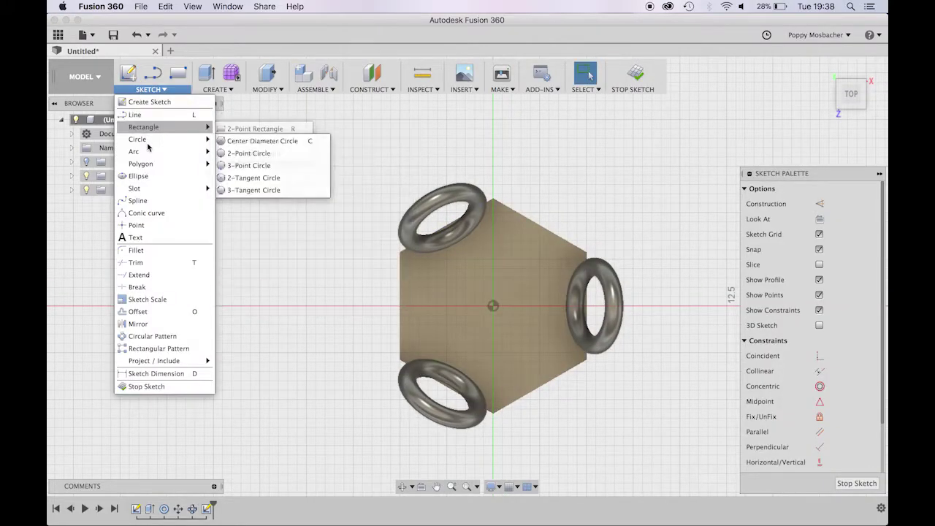
click(231, 144)
click(502, 362)
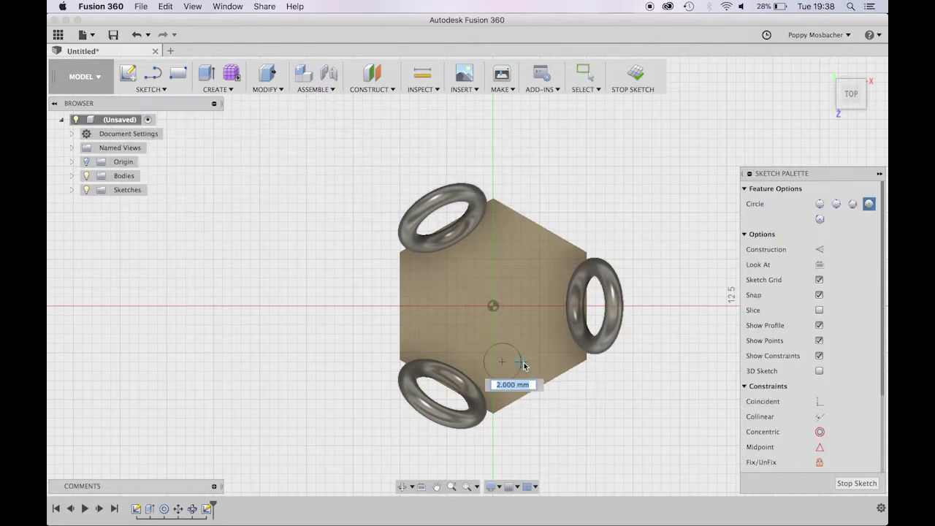
key(Return)
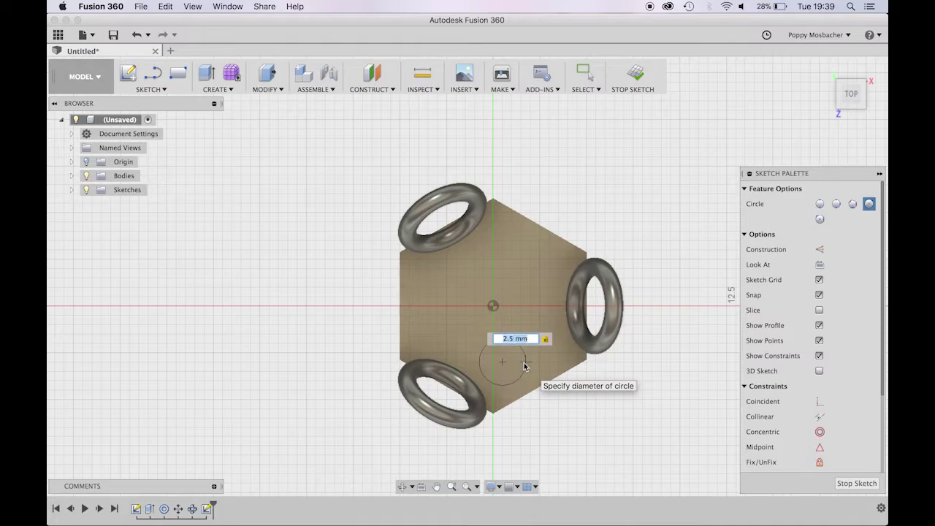
key(Return)
Step: Draw a line from the origin to the midpoint of the hexagon edge nearest the circle and make it a construction line
key(l)
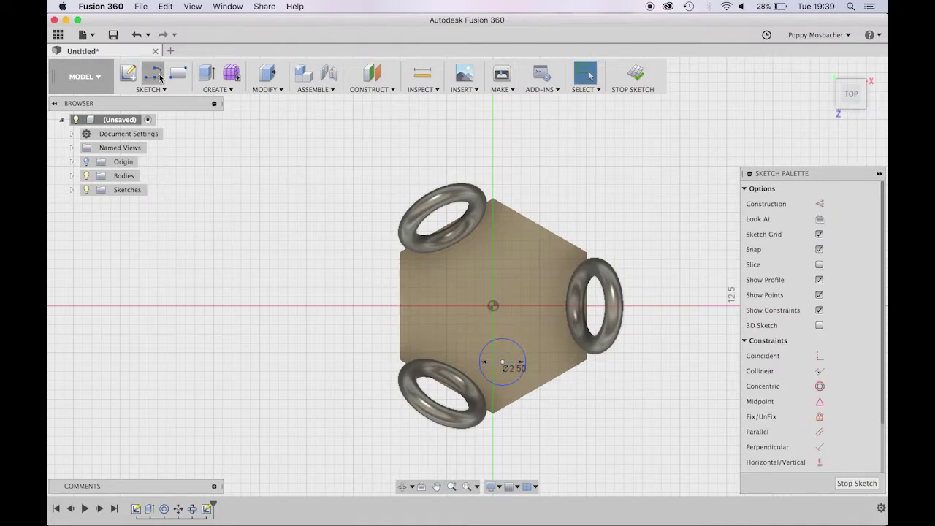
click(493, 308)
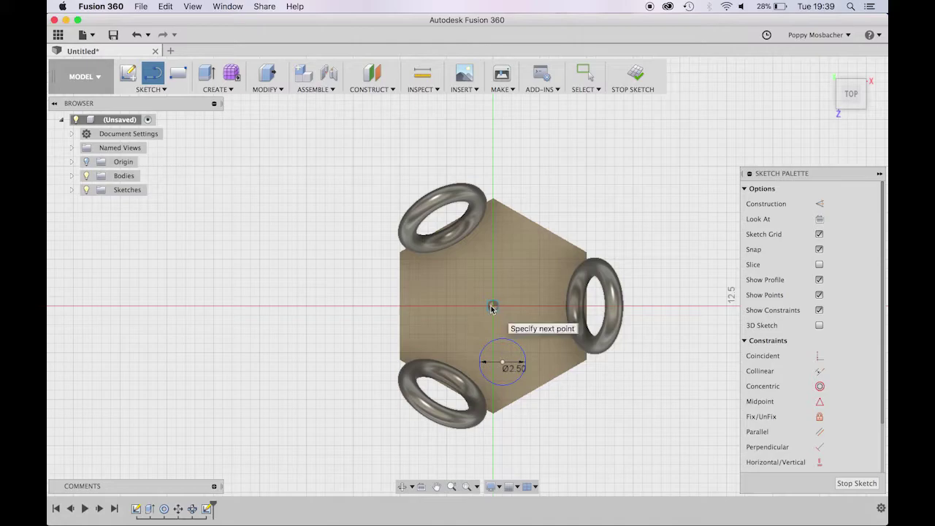
double_click(528, 368)
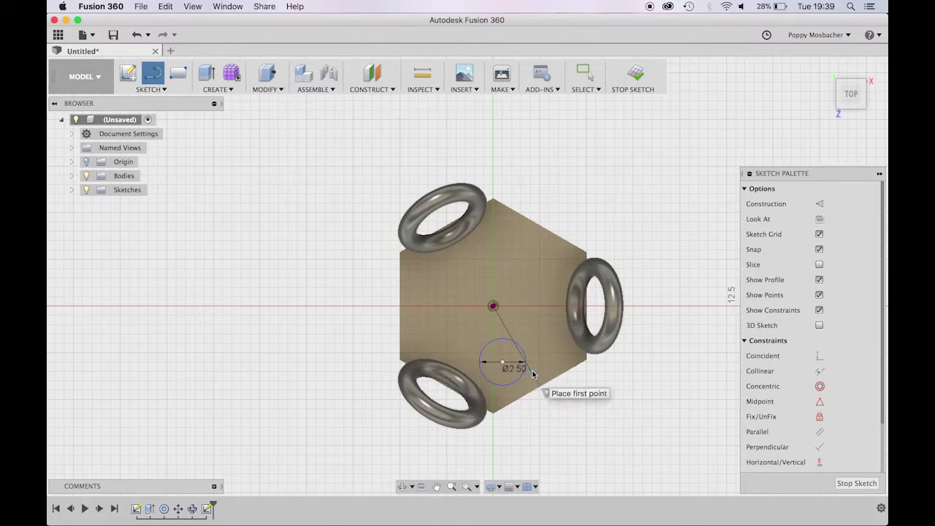
key(Escape)
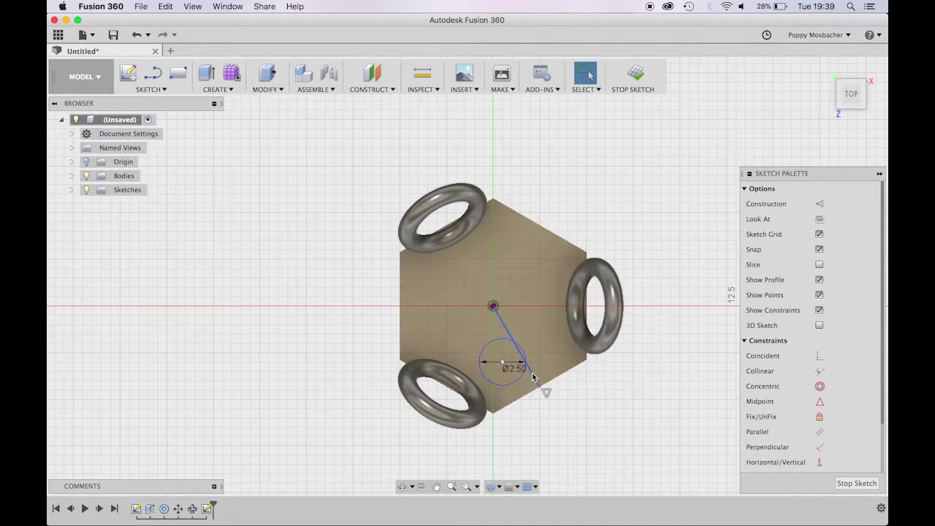
click(533, 377)
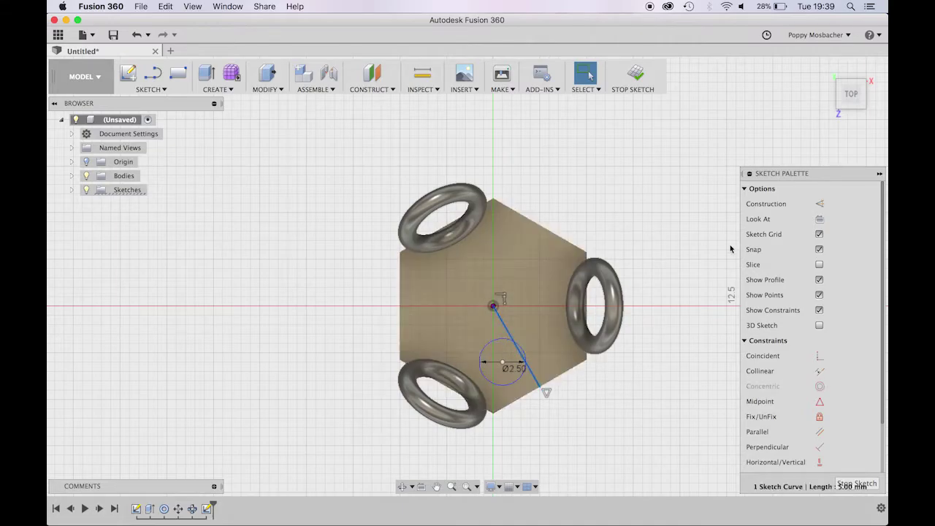
click(819, 207)
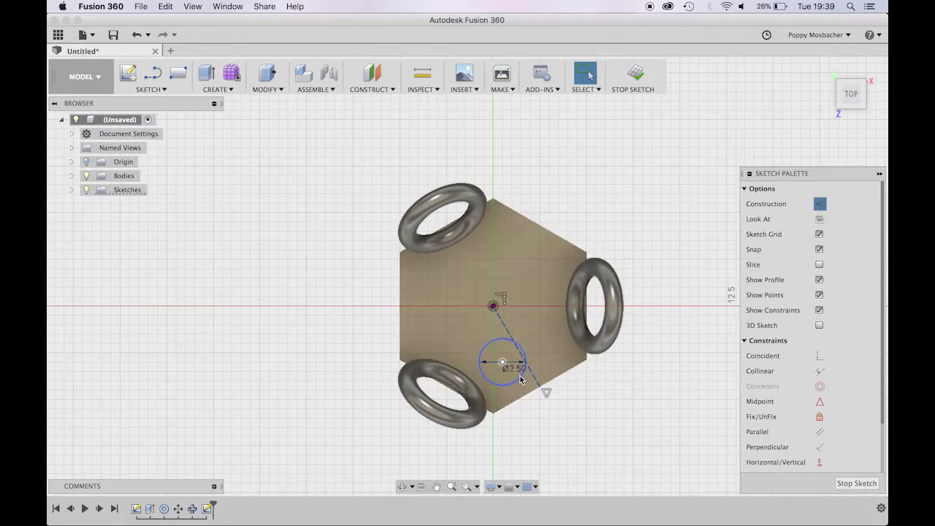
Step: Constrain the circle's centre point coincident with the construction line
key(Escape)
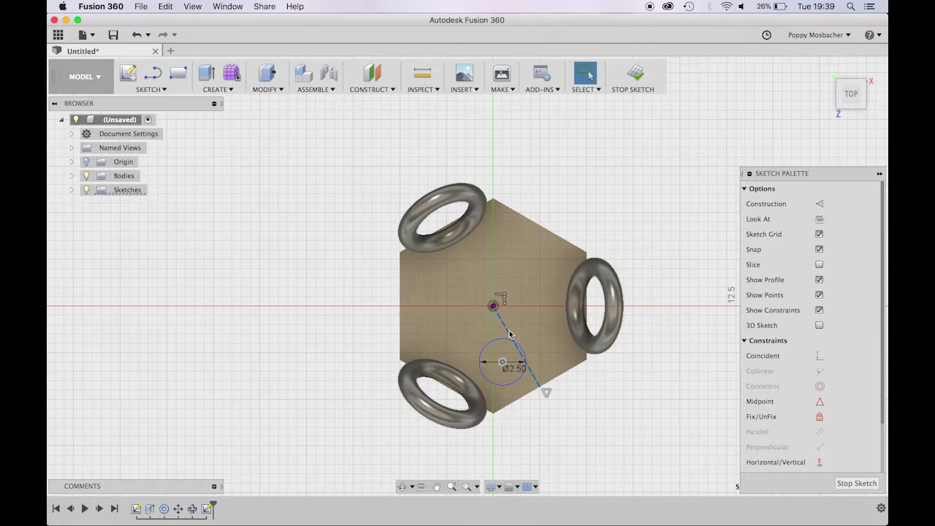
click(510, 334)
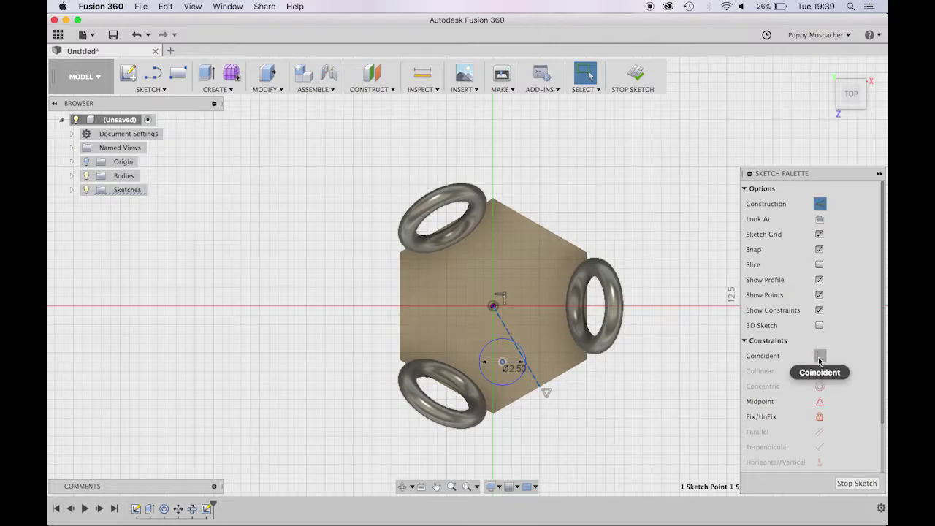
click(819, 356)
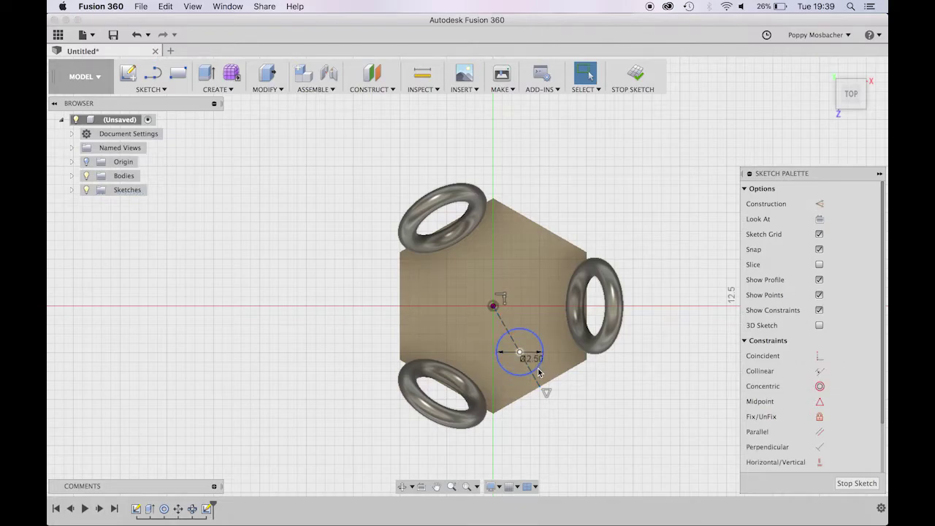
Step: Constrain the 2.5 mm circle tangent to the ring-free hexagon edge beside it
click(539, 373)
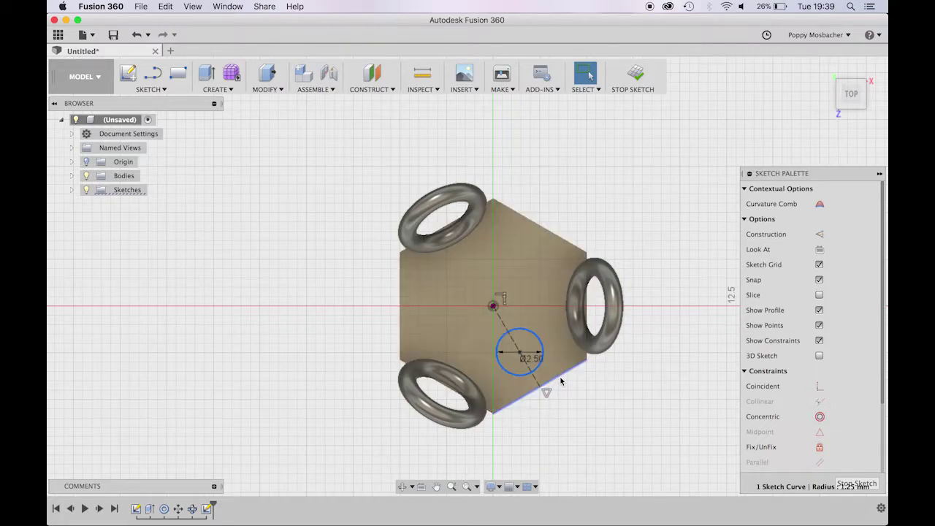
click(562, 380)
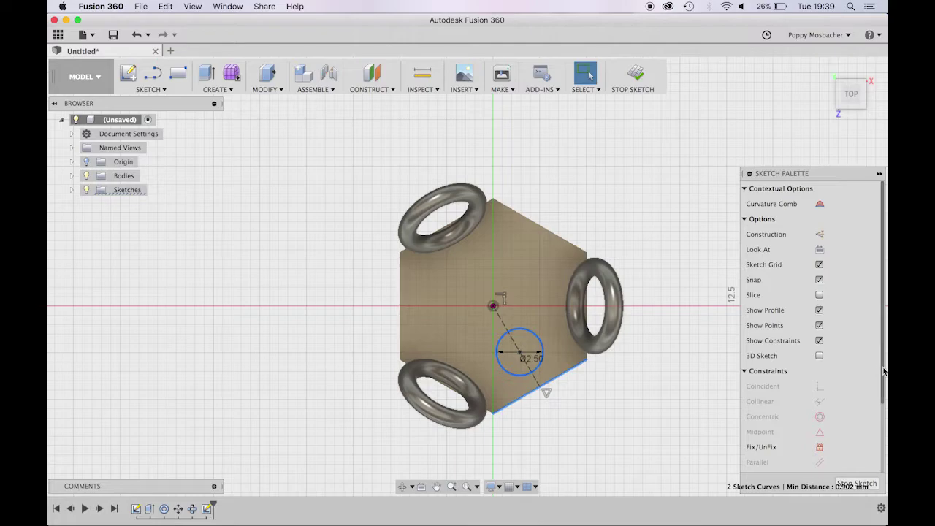
scroll(811, 423, down, 3)
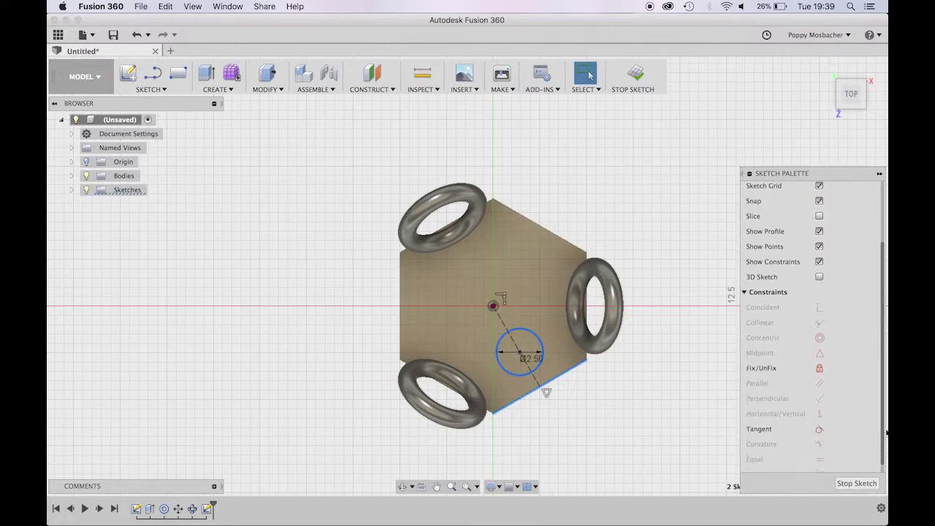
click(818, 429)
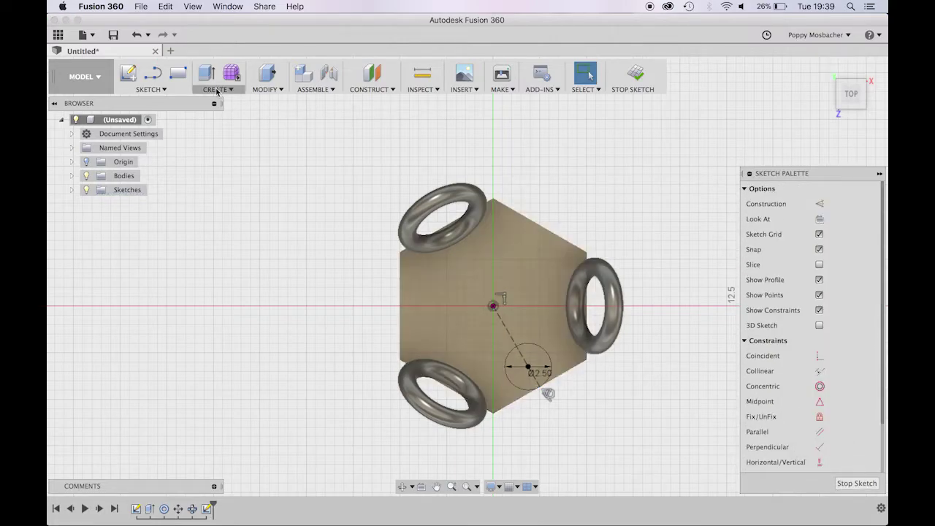
Step: Create a full circular sketch pattern of the 2.5 mm circle around the origin with a quantity of 3 and finish the sketch
click(183, 89)
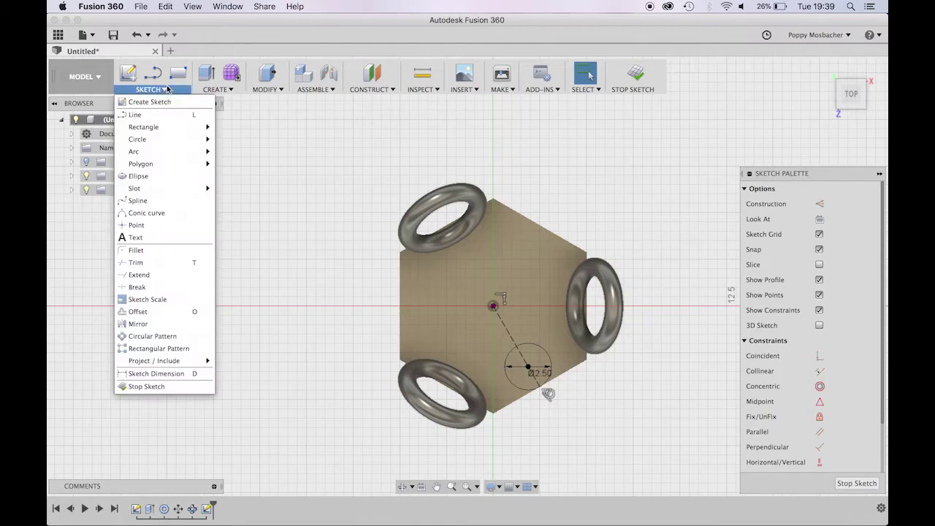
click(182, 336)
click(513, 384)
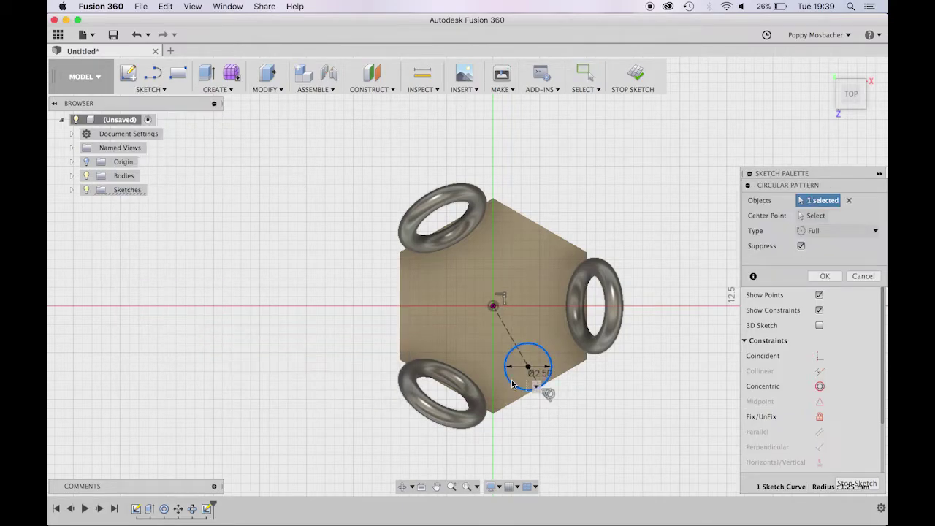
click(807, 218)
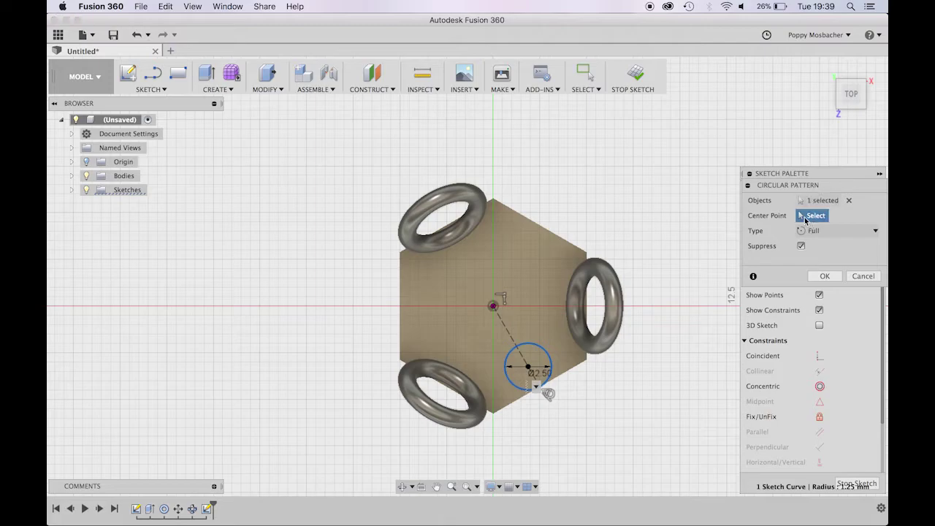
click(493, 307)
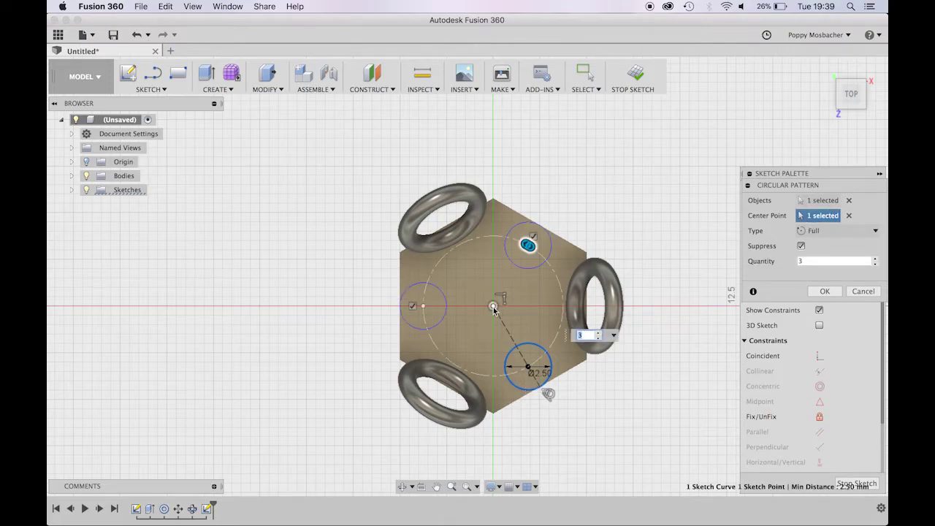
click(816, 291)
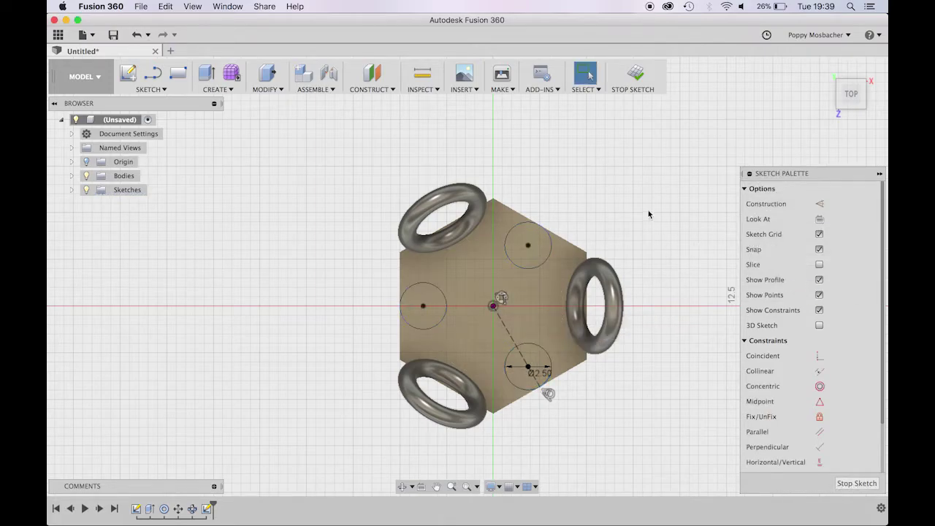
click(637, 76)
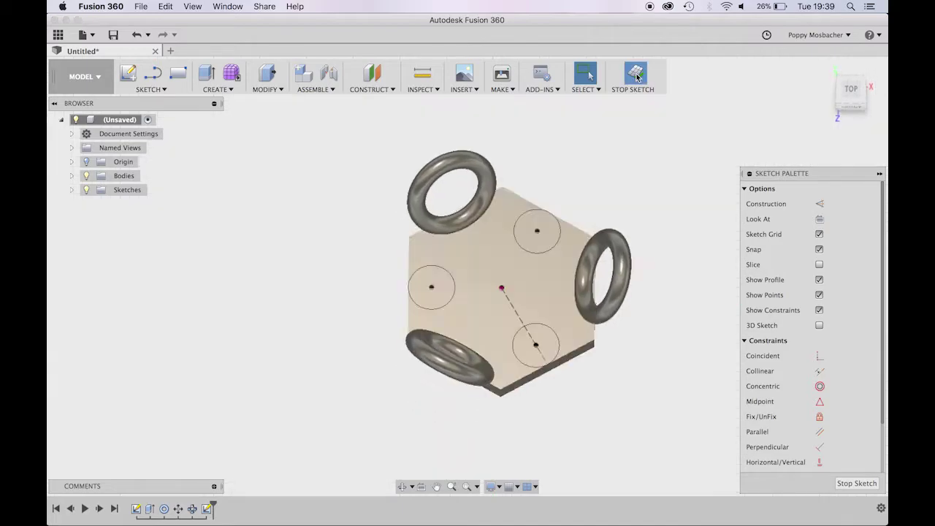
Step: Create an offset construction plane 3.2 mm above the hexagonal plate's top face
click(388, 91)
click(390, 103)
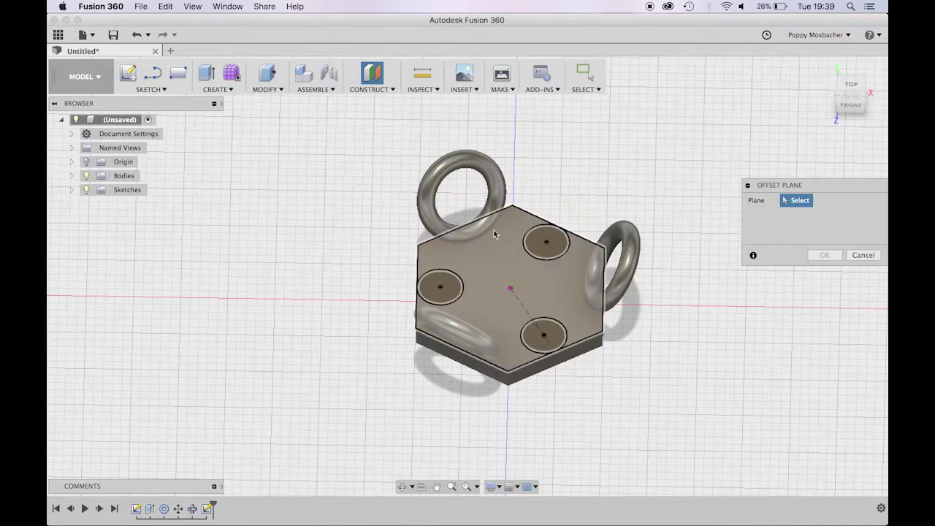
click(494, 272)
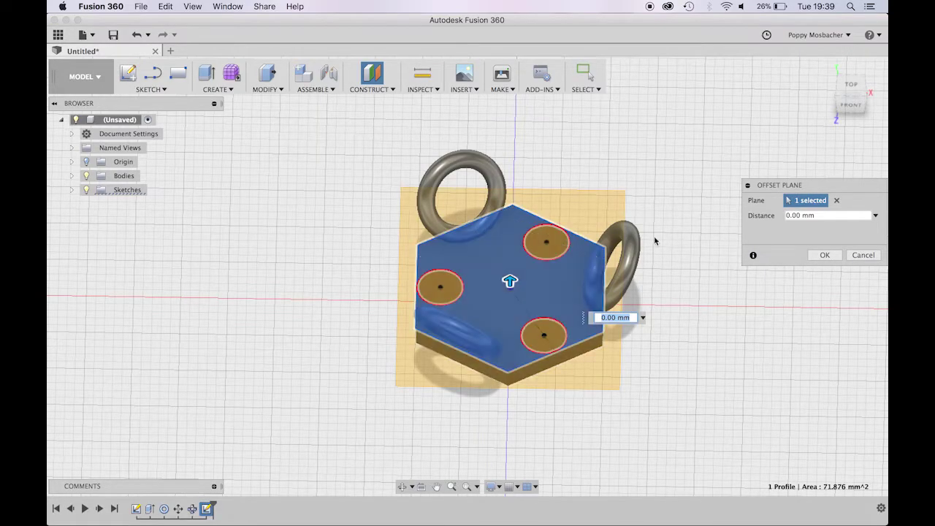
click(788, 216)
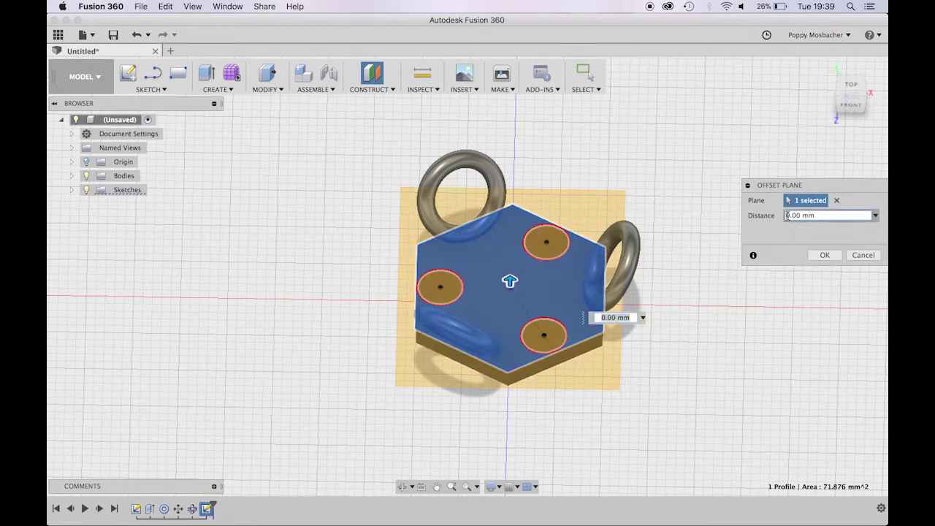
drag(800, 215, 772, 217)
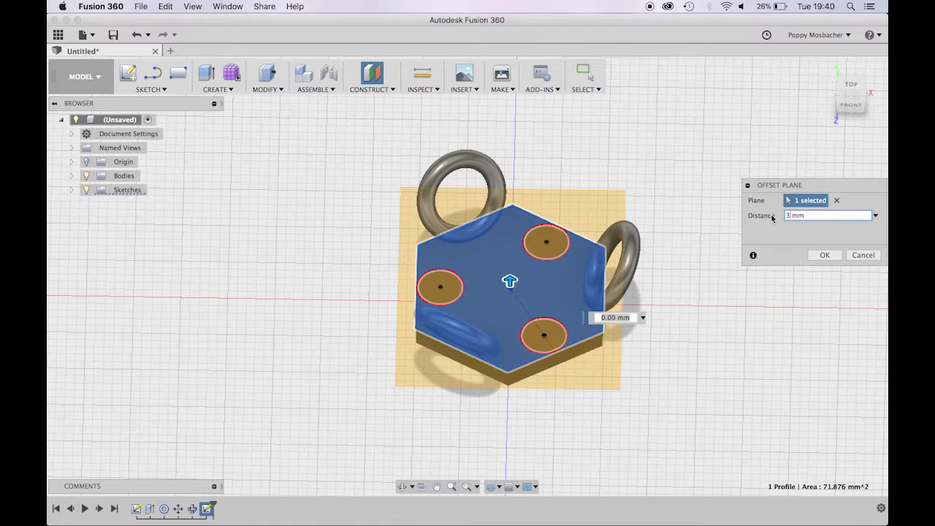
text(3.2)
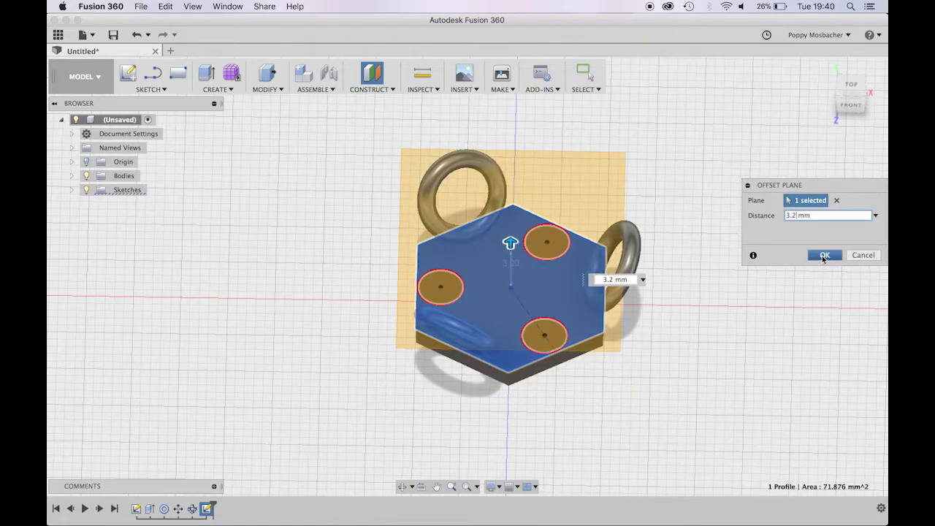
click(824, 256)
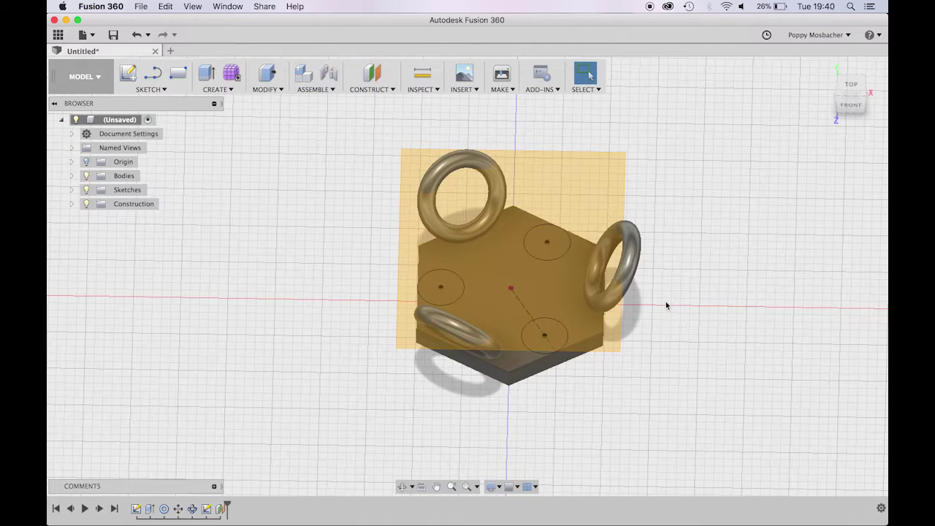
Step: Start a sketch on the offset plane and draw a 2.5 mm diameter circle outside the plate, beyond the edge the construction line meets
click(128, 72)
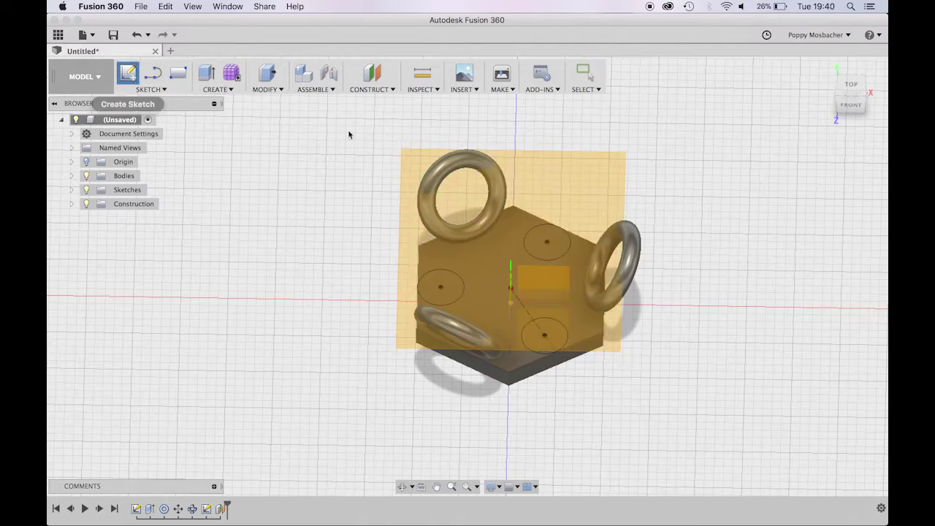
click(415, 227)
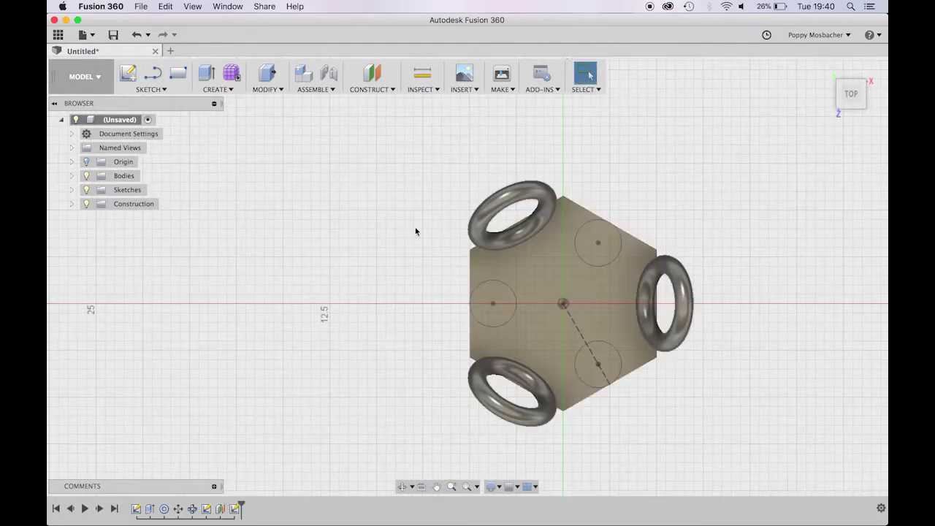
click(142, 90)
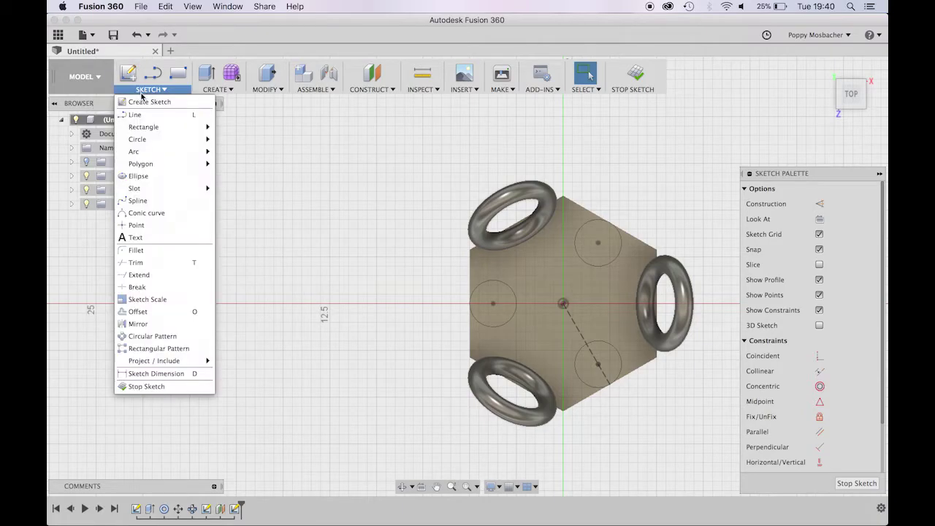
mouse_move(148, 142)
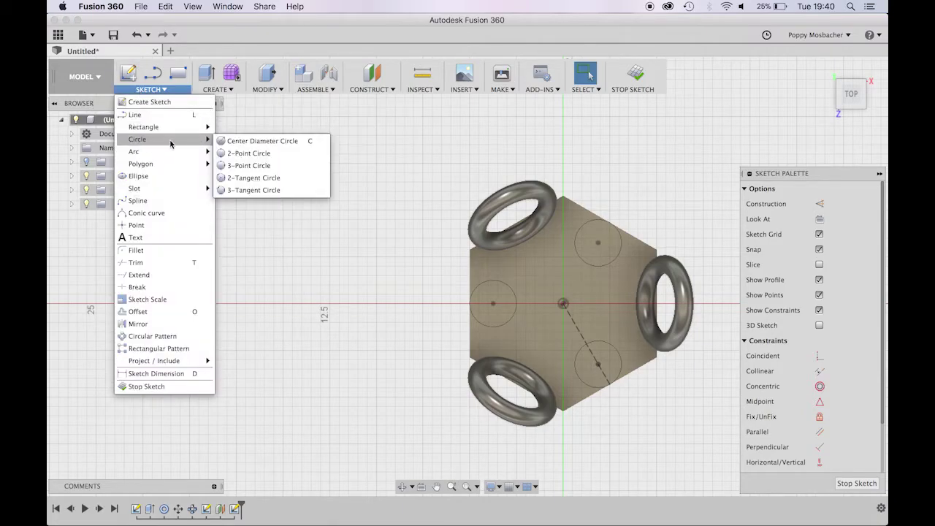
click(249, 141)
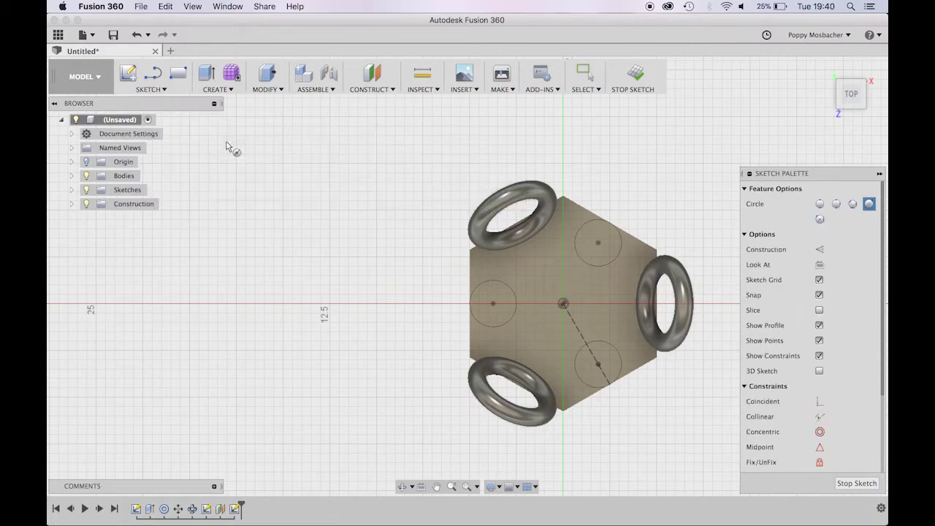
click(630, 420)
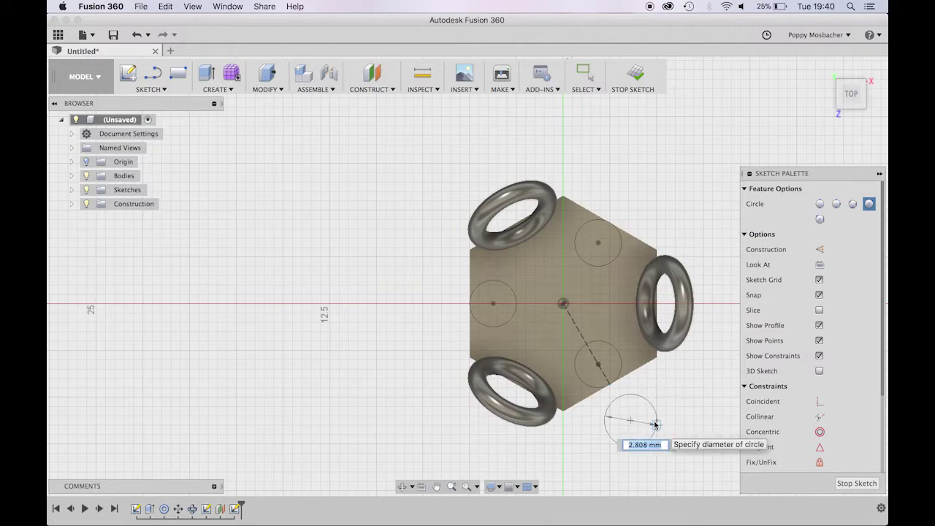
text(2.5)
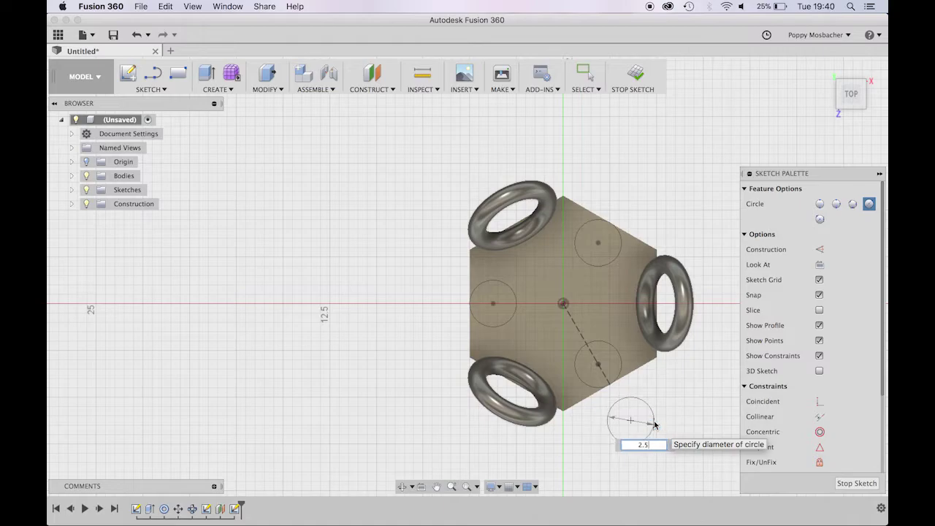
key(Return)
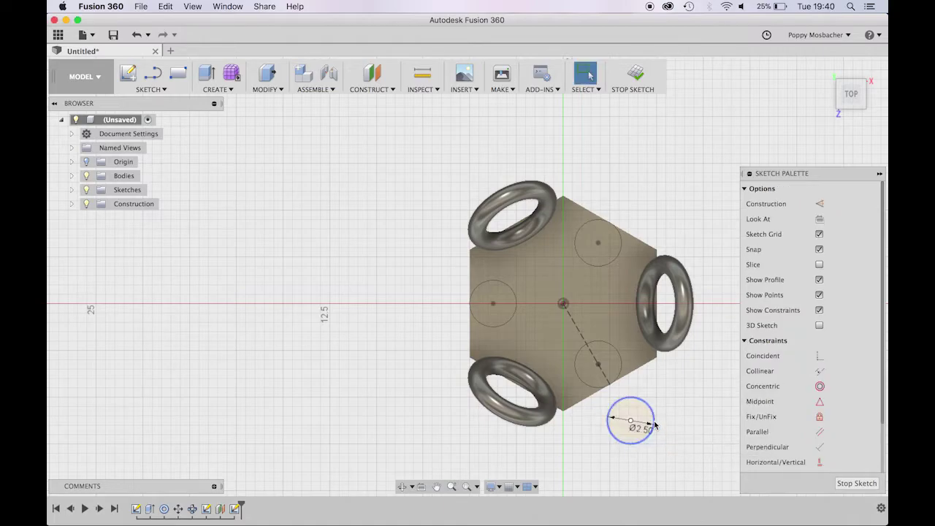
Step: Dimension the distance between the outer circle's centre and the centre of the nearby plate circle to 3.25 mm
click(158, 91)
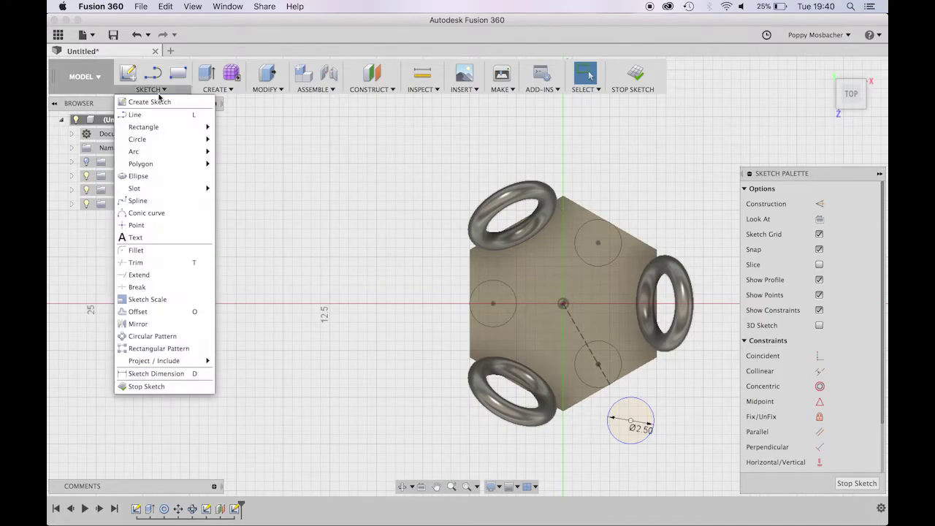
click(180, 376)
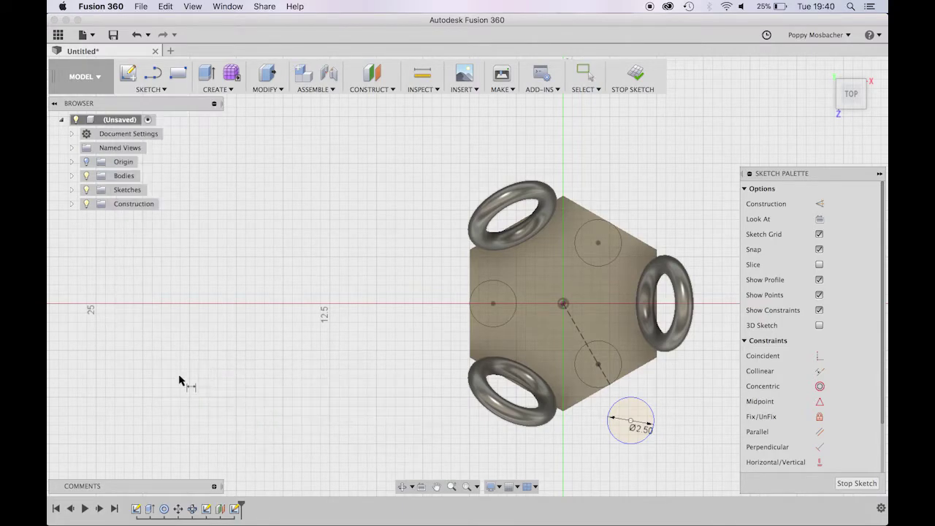
click(598, 364)
click(631, 420)
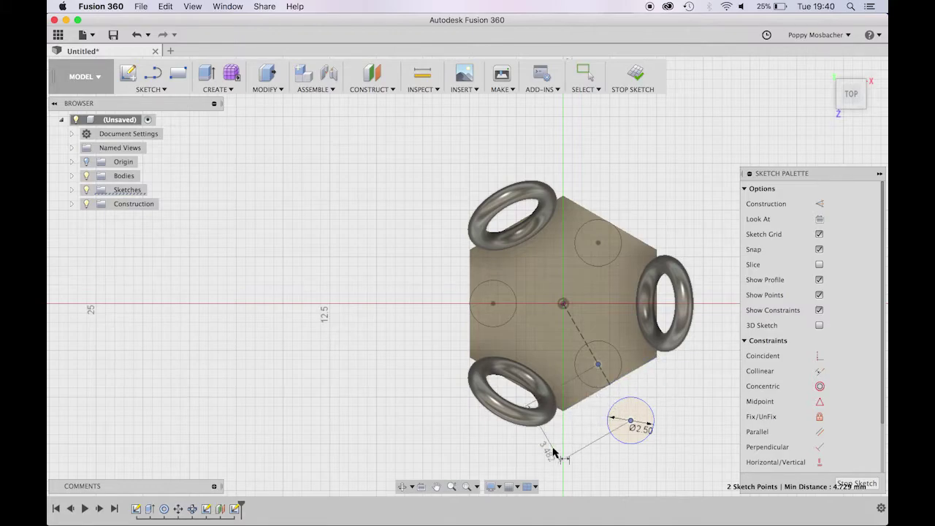
click(539, 455)
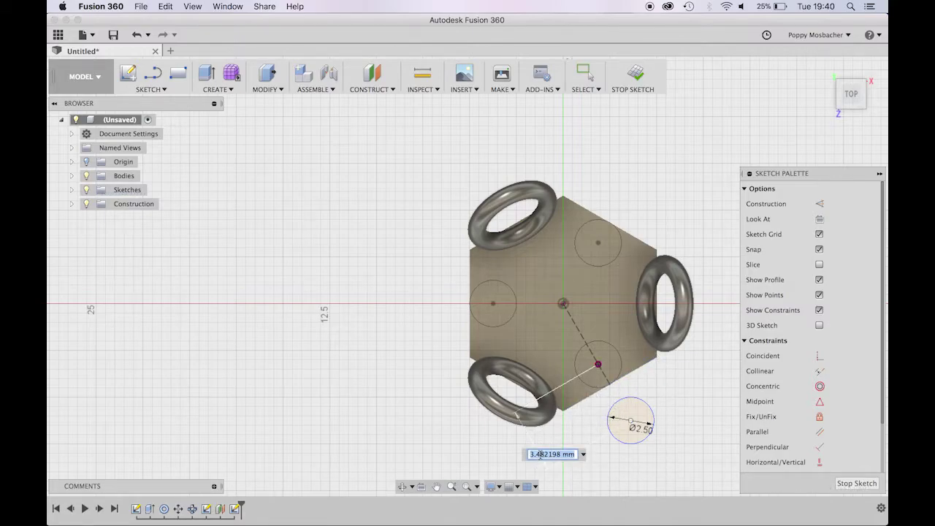
text(3.25)
key(Return)
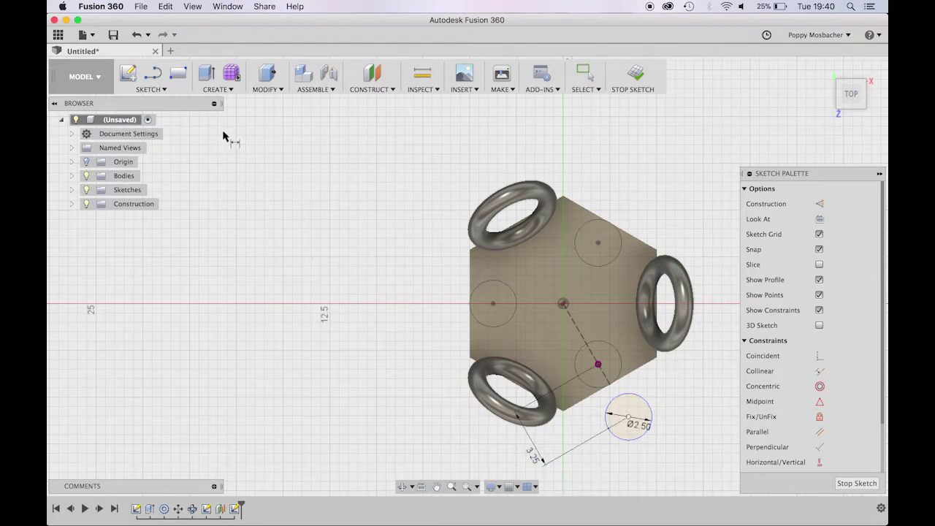
Step: Pattern the outer 2.5 mm circle in a full circle around the origin with a quantity of 3 and finish the offset-plane sketch
click(167, 92)
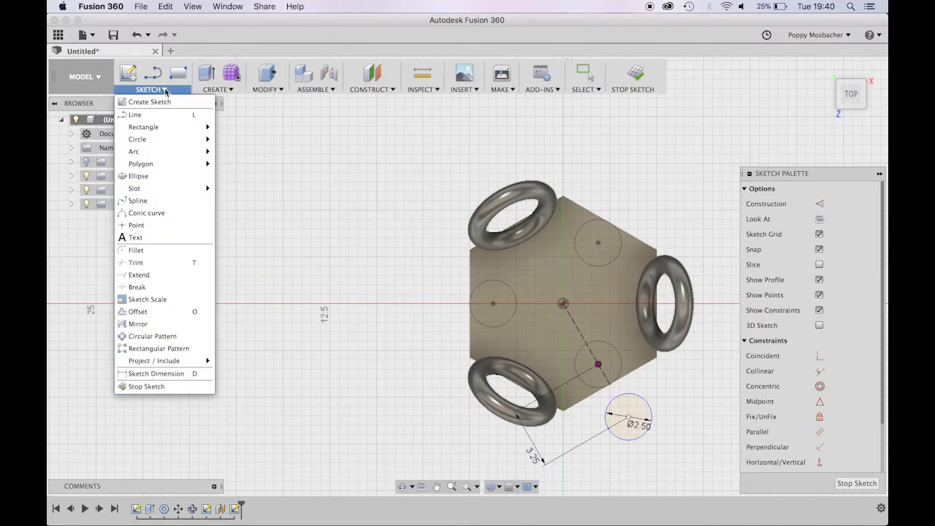
click(180, 337)
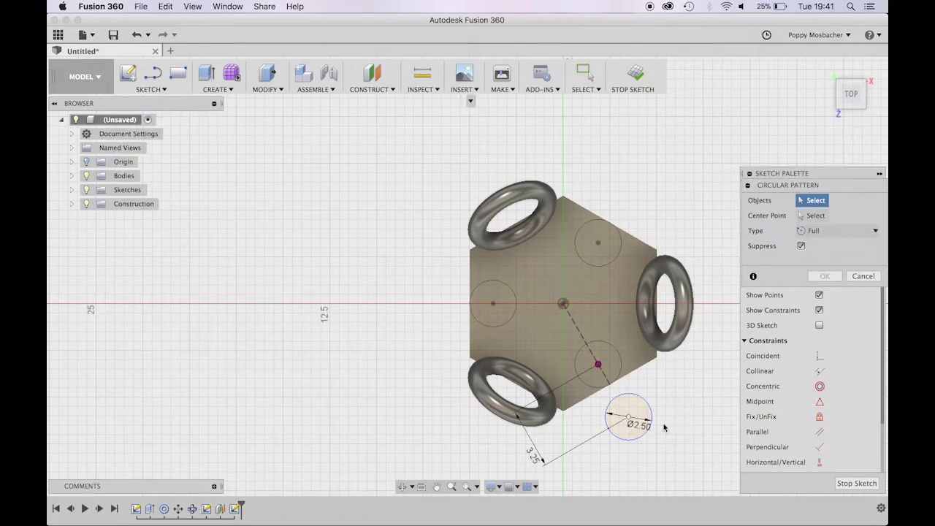
click(652, 416)
click(811, 216)
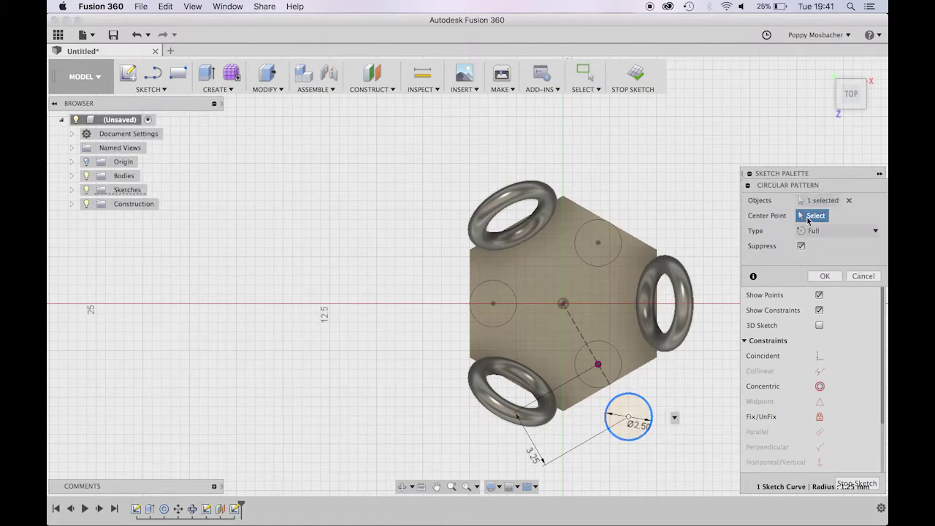
click(564, 305)
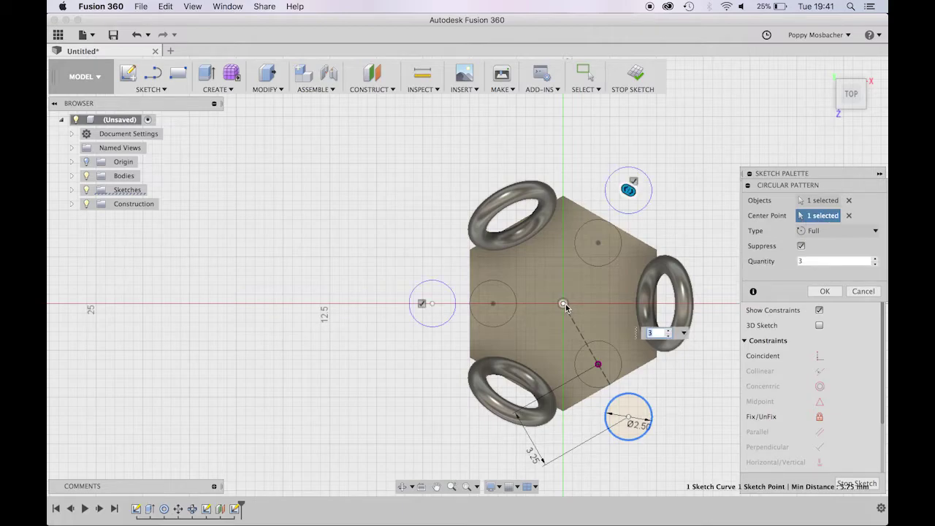
click(825, 291)
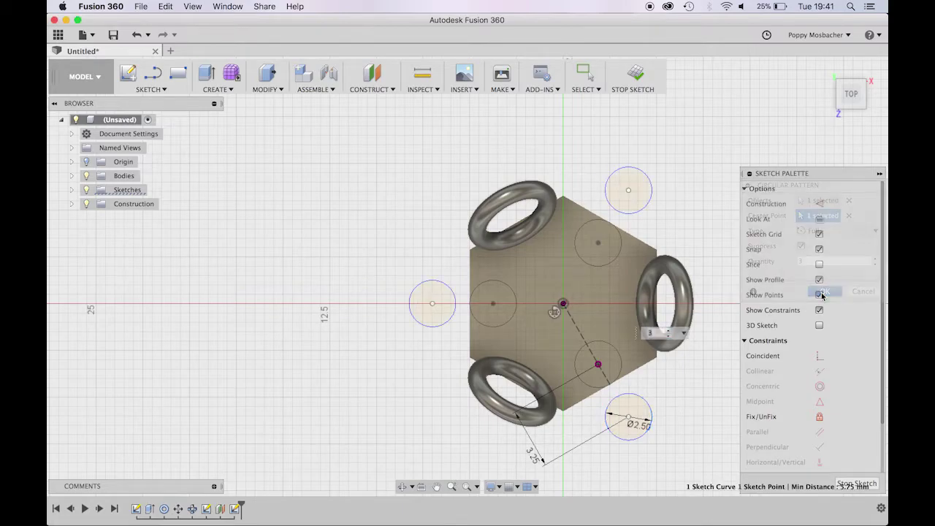
click(641, 83)
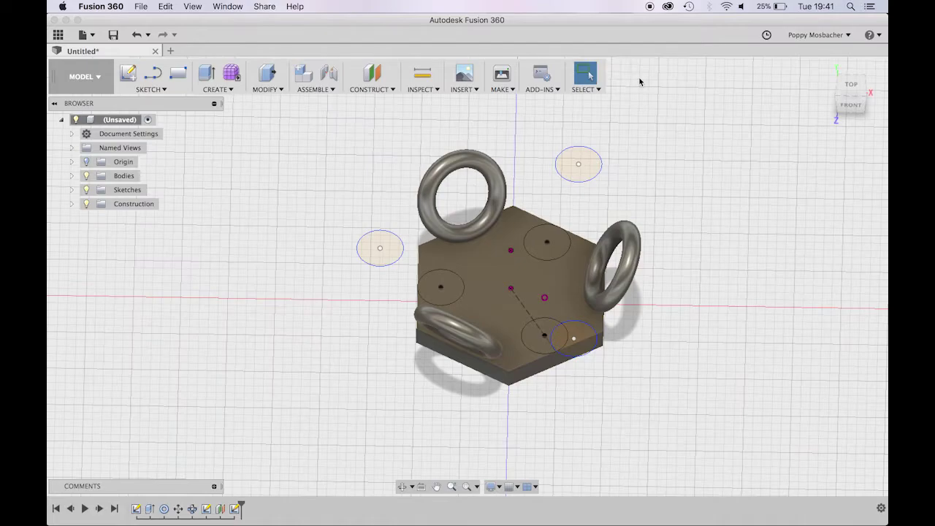
Step: Loft between the front outer 2.5 mm circle on the offset plane and its nearby plate circle to make a slanted post
click(218, 89)
click(231, 151)
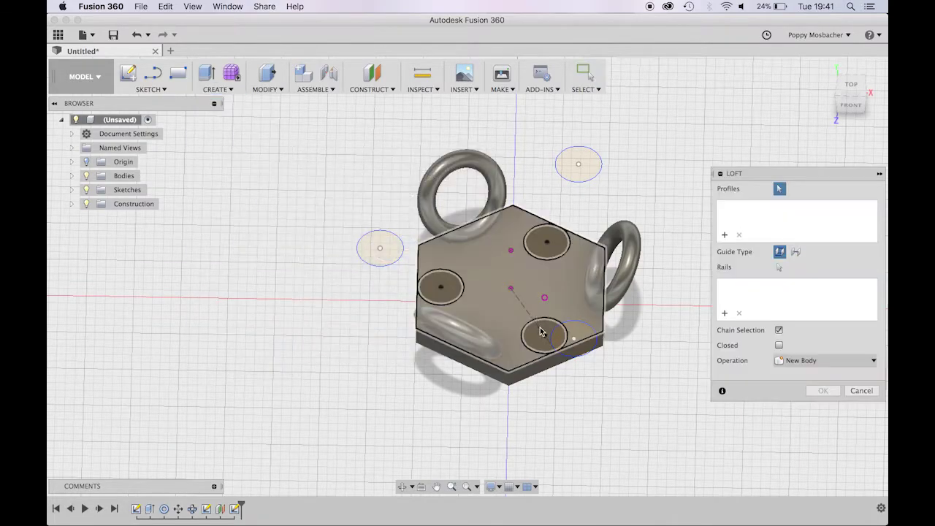
click(572, 349)
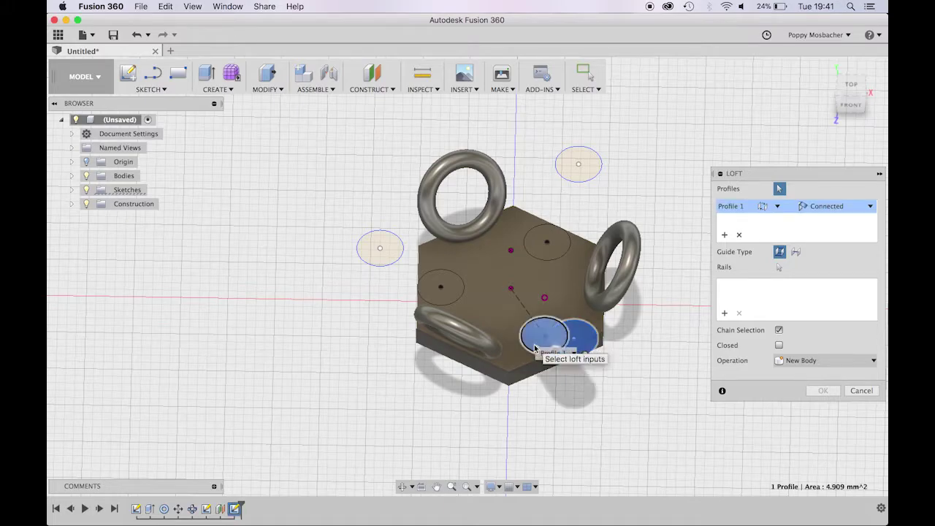
click(540, 345)
click(825, 394)
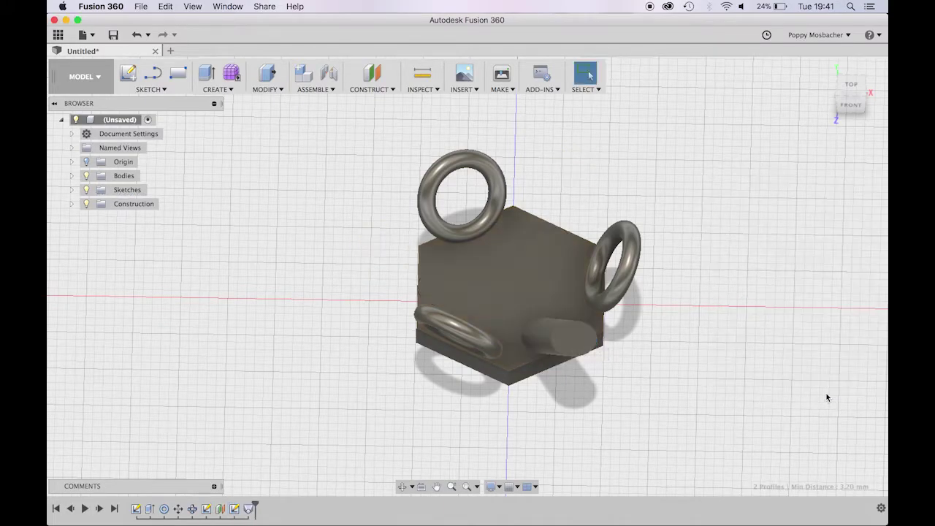
Step: Show Sketch6 and Sketch7 again and loft the rear plate circle to its matching outer circle as a joined post
click(218, 89)
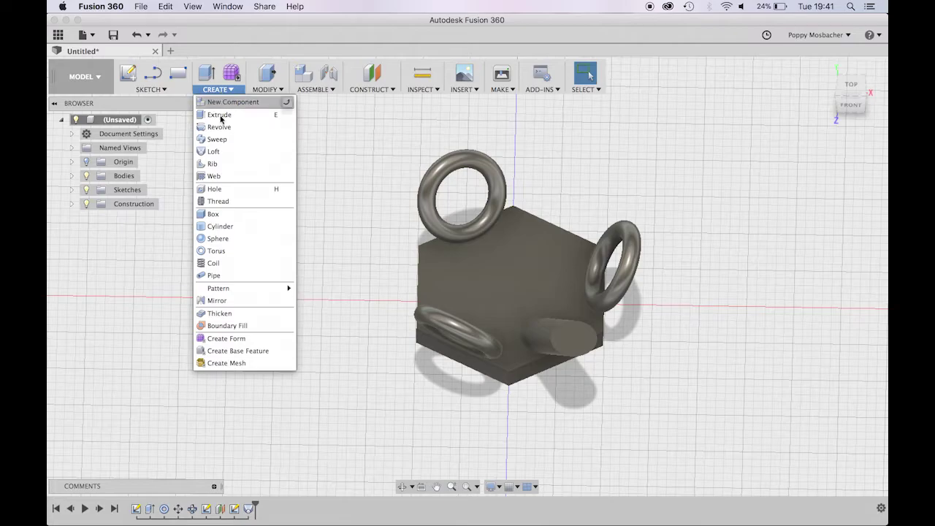
click(224, 151)
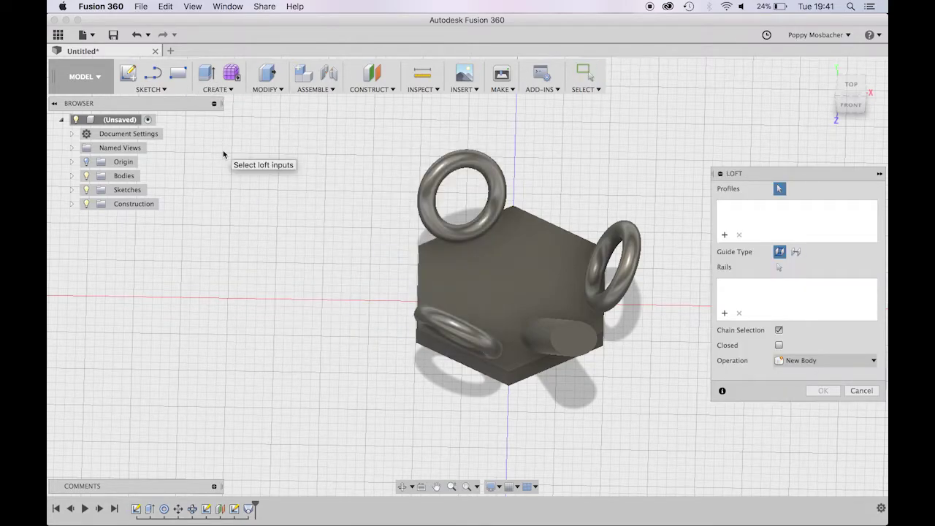
click(71, 190)
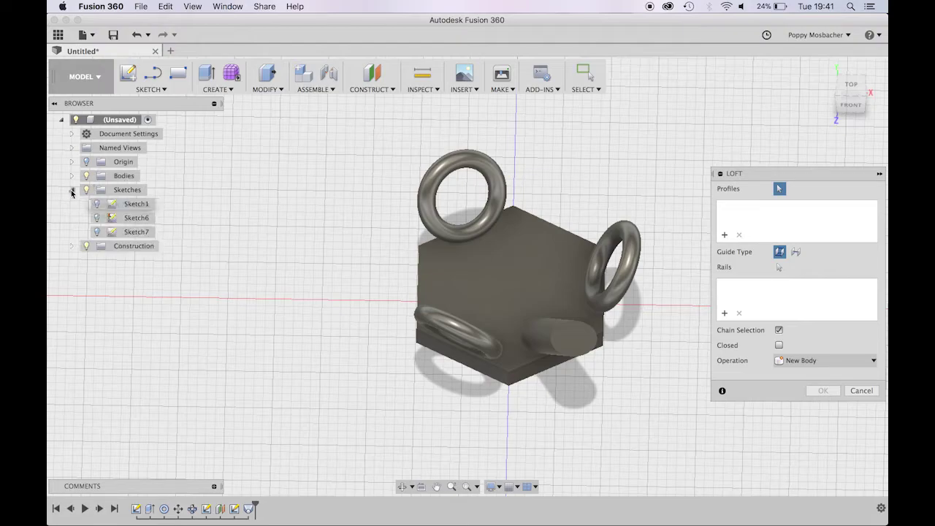
click(98, 218)
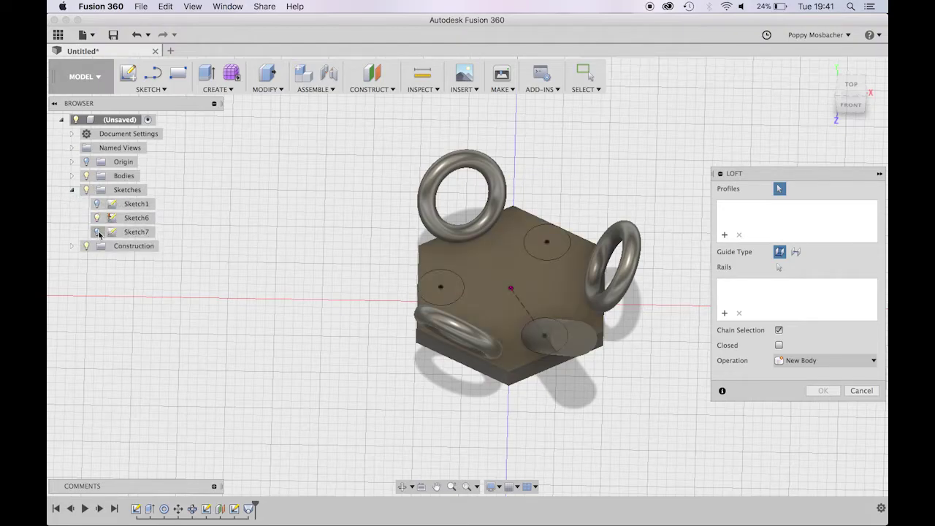
click(98, 232)
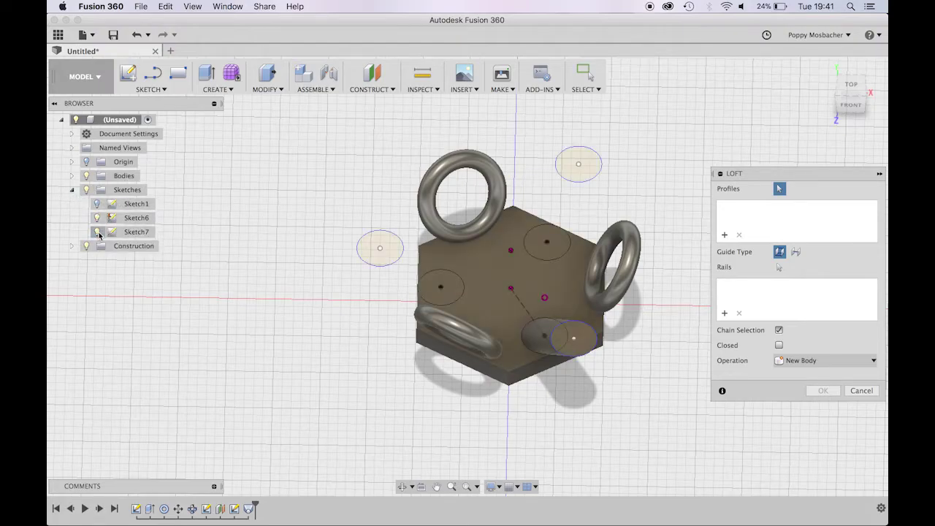
click(540, 249)
click(568, 172)
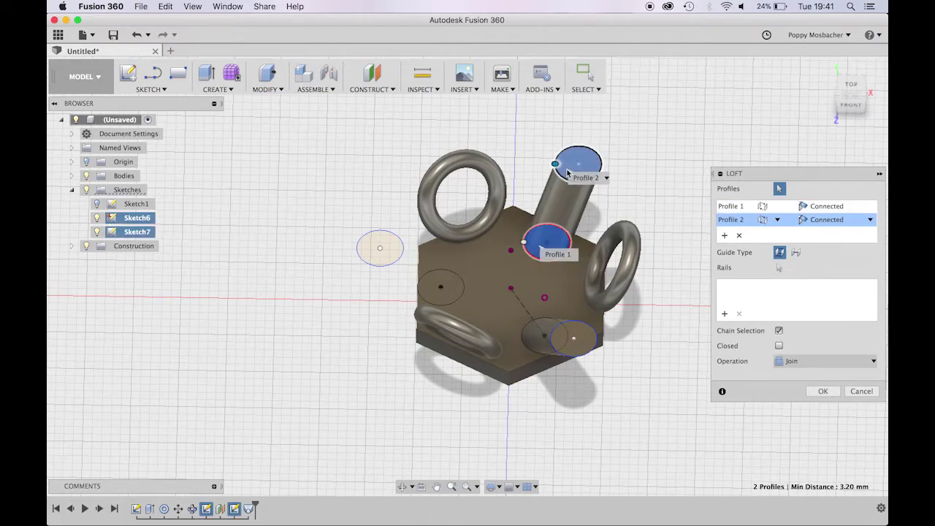
click(823, 391)
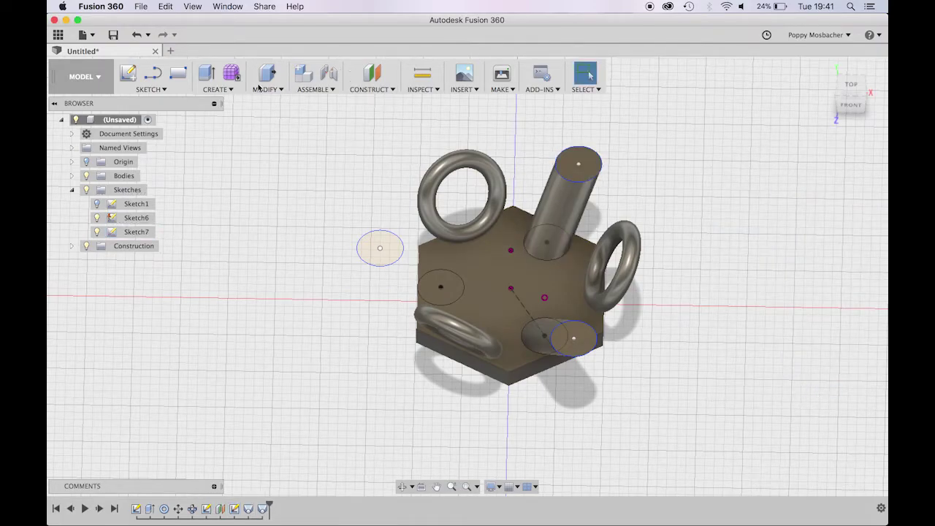
Step: Loft the remaining plate circle to its outer circle on the offset plane, joining the third post to the plate
click(218, 89)
click(221, 151)
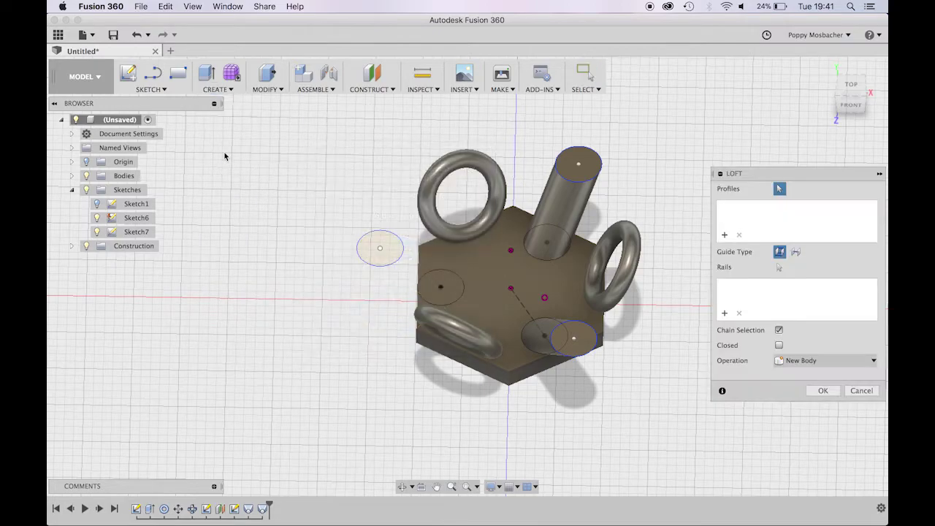
click(439, 285)
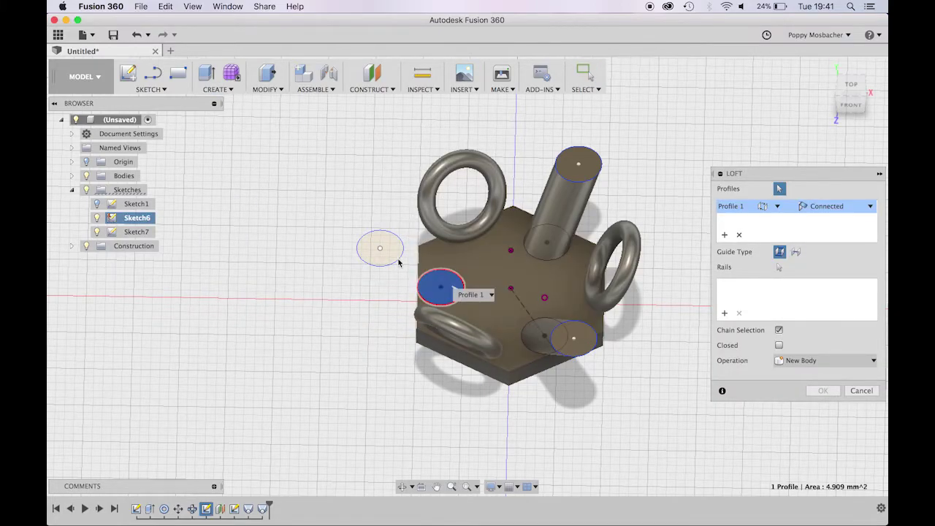
click(377, 249)
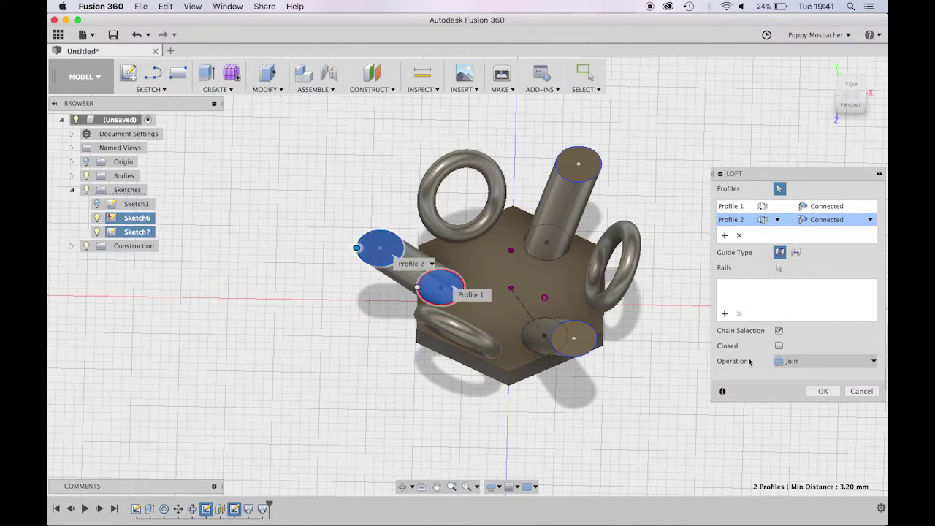
click(821, 391)
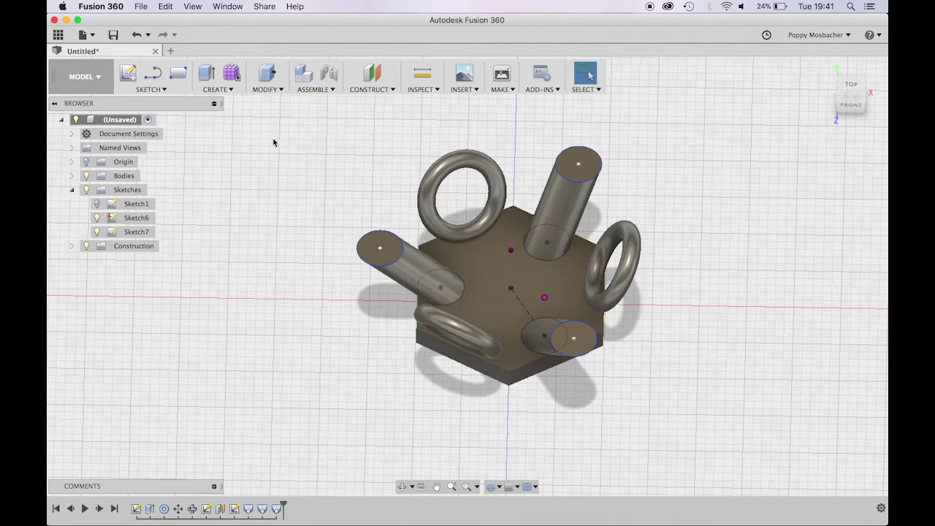
Step: Start a sketch on the front post's end face and draw a 3.3 mm diameter circle centred on the post
click(128, 76)
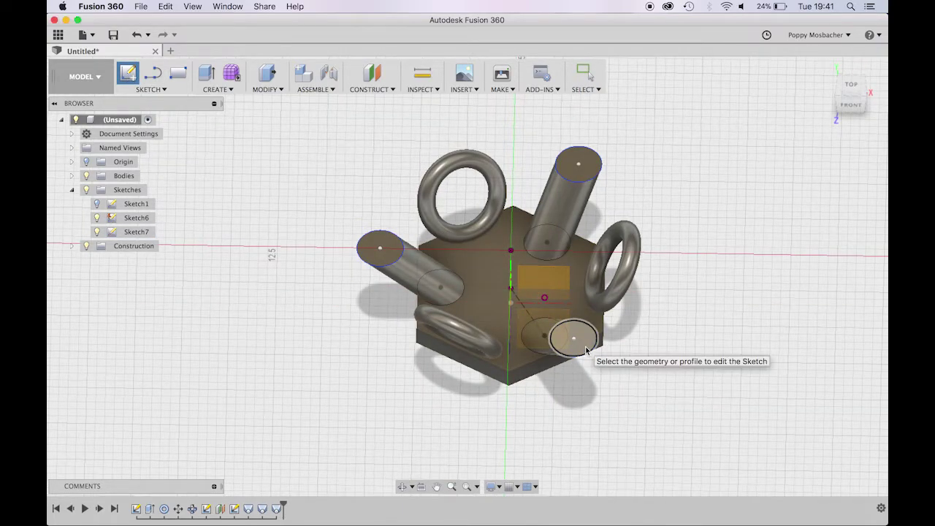
click(586, 351)
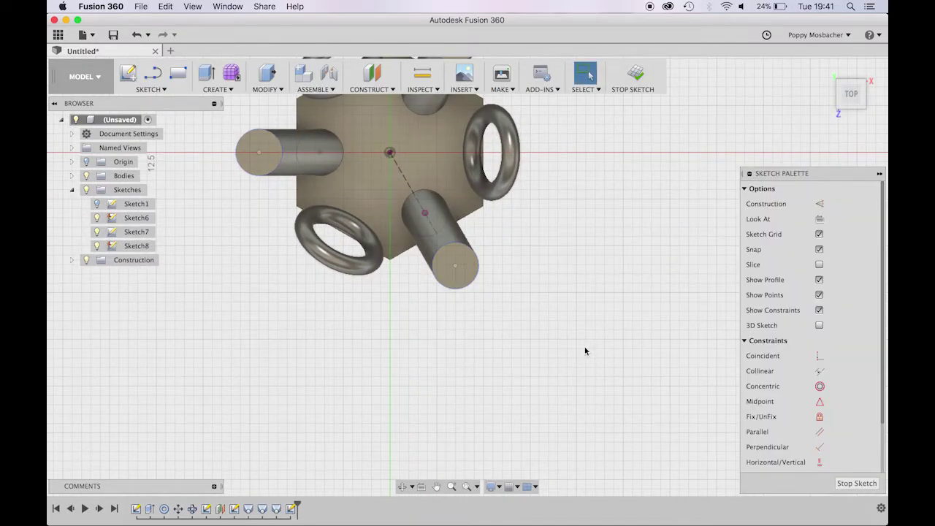
click(163, 92)
mouse_move(162, 145)
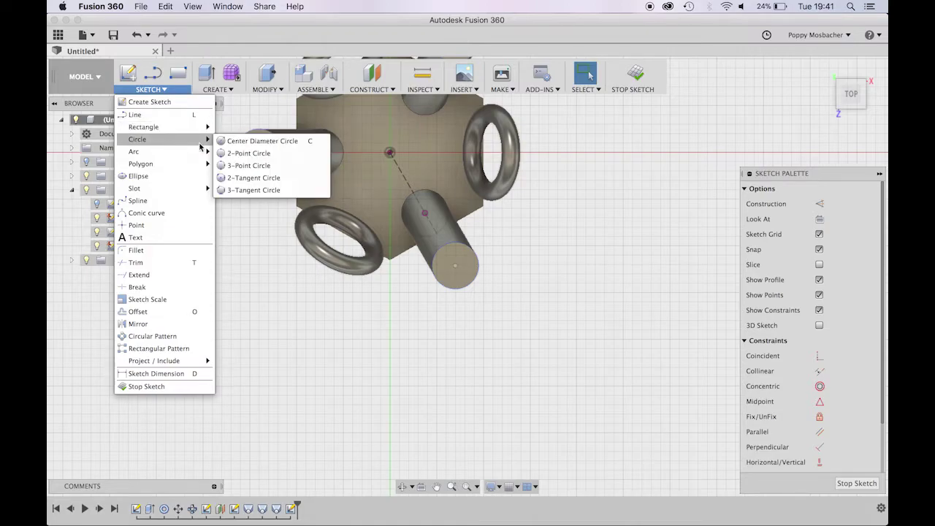
click(243, 141)
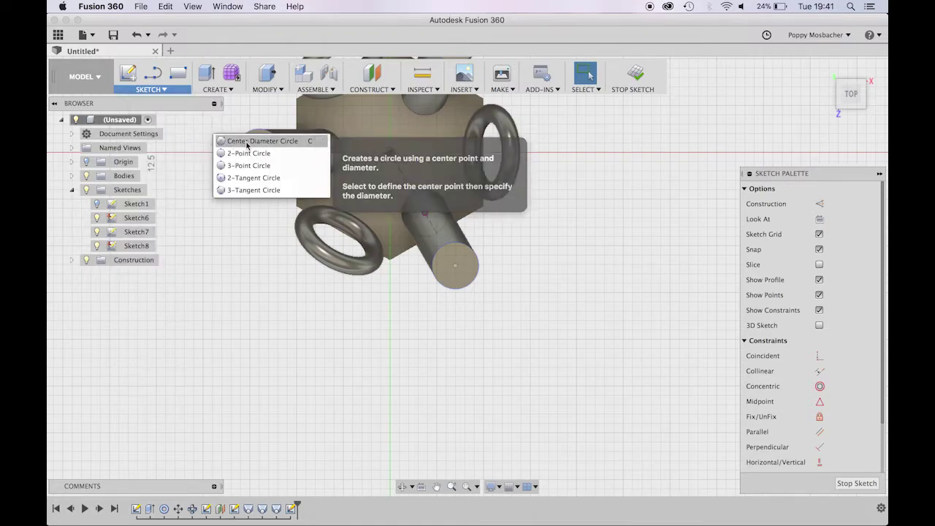
click(455, 267)
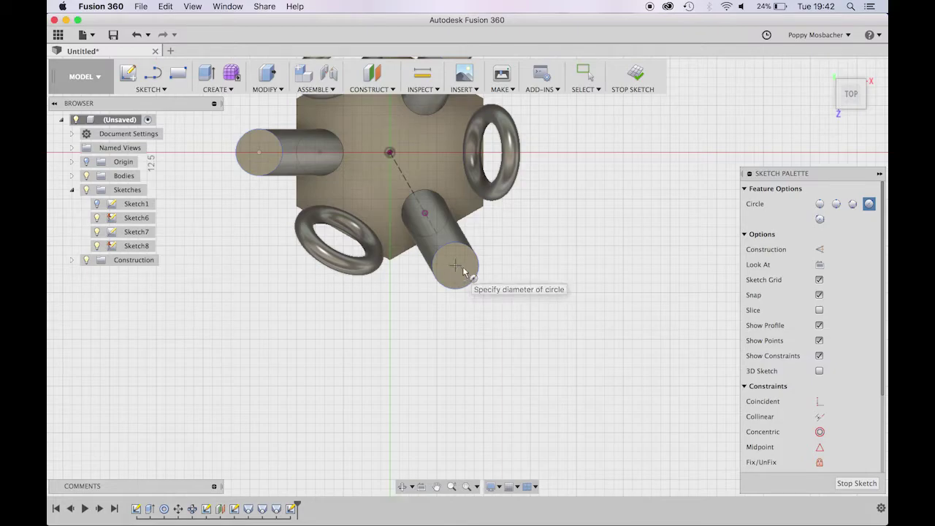
text(3.)
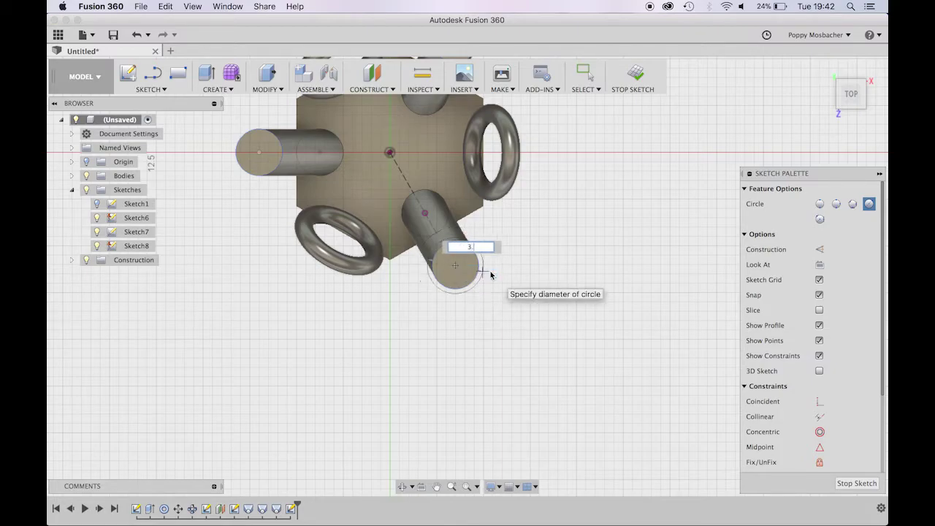
text(3)
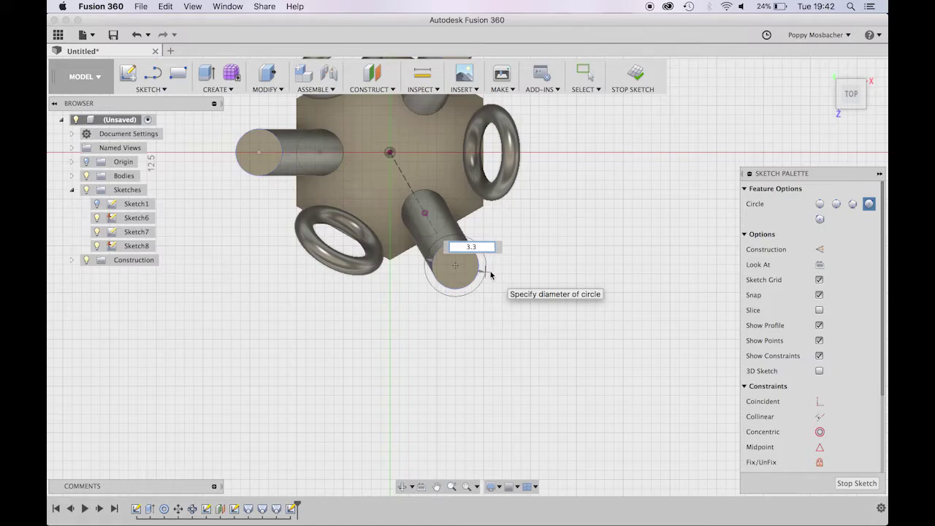
key(Return)
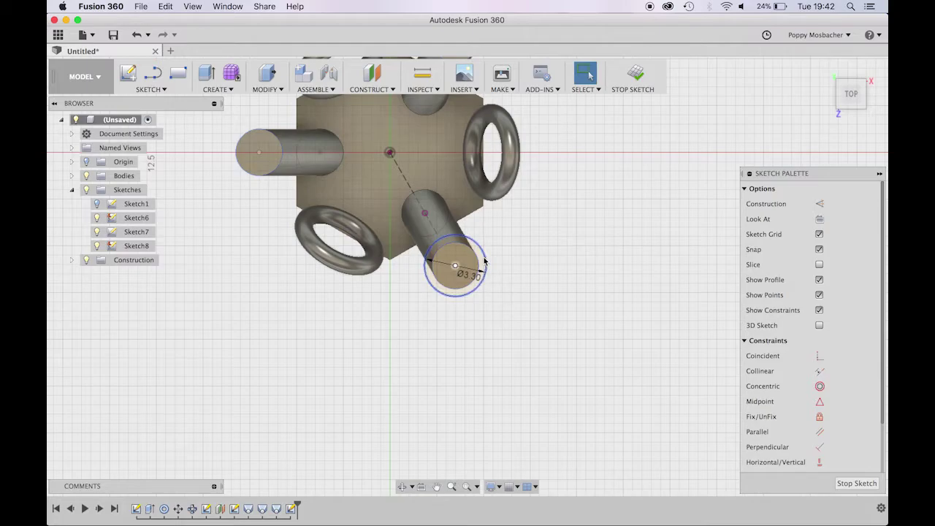
Step: Pattern the 3.3 mm circle in a full circle around the origin with a quantity of 3
scroll(484, 261, down, 5)
scroll(483, 261, up, 5)
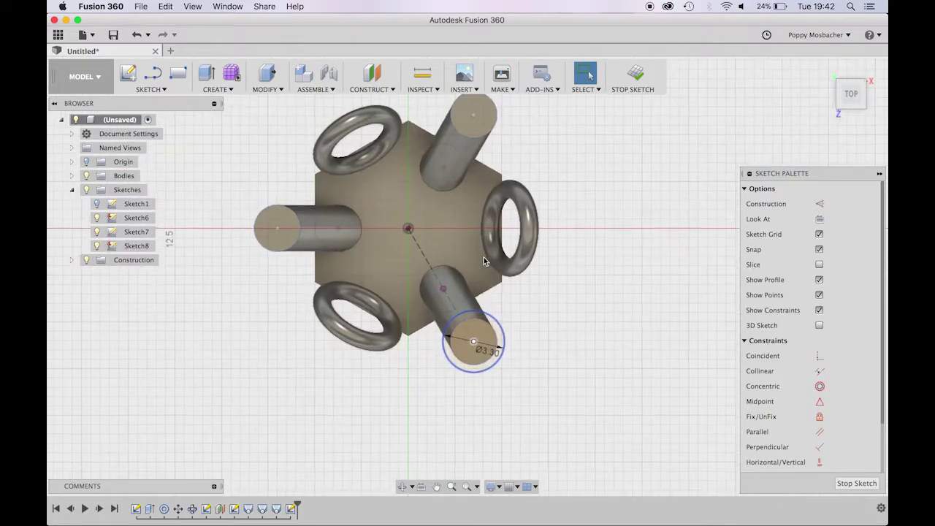
click(150, 89)
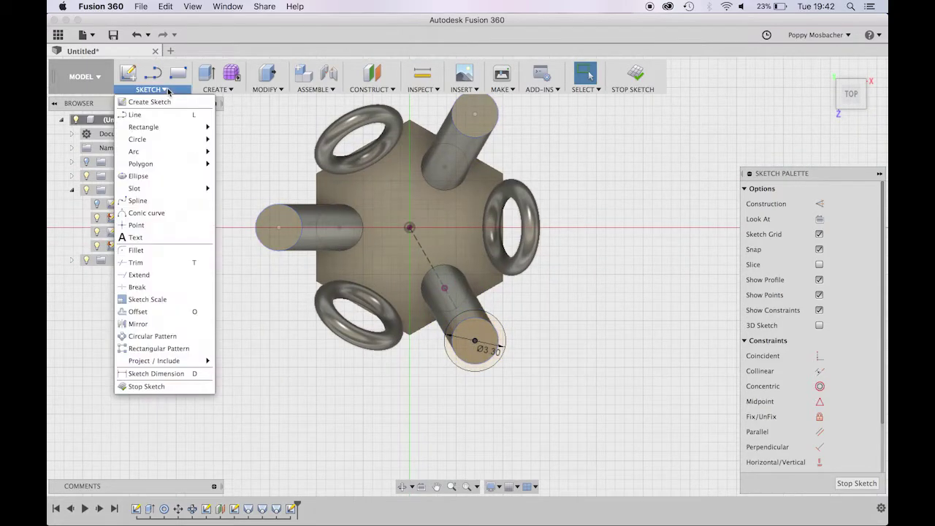
click(183, 337)
click(457, 364)
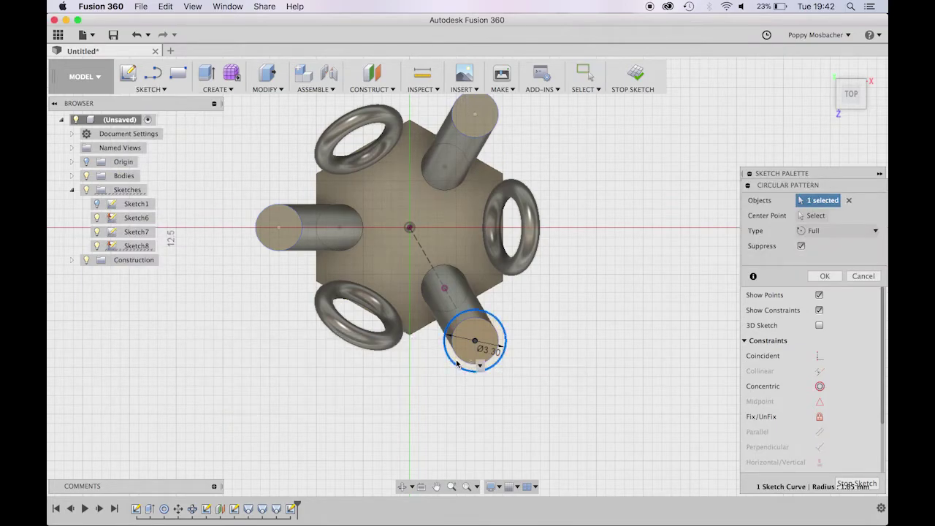
click(457, 361)
click(468, 369)
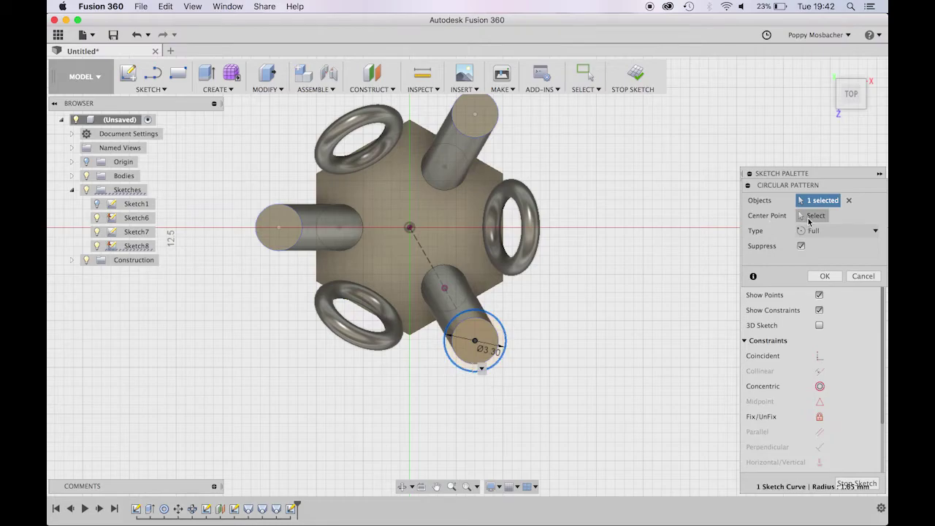
click(810, 217)
click(409, 228)
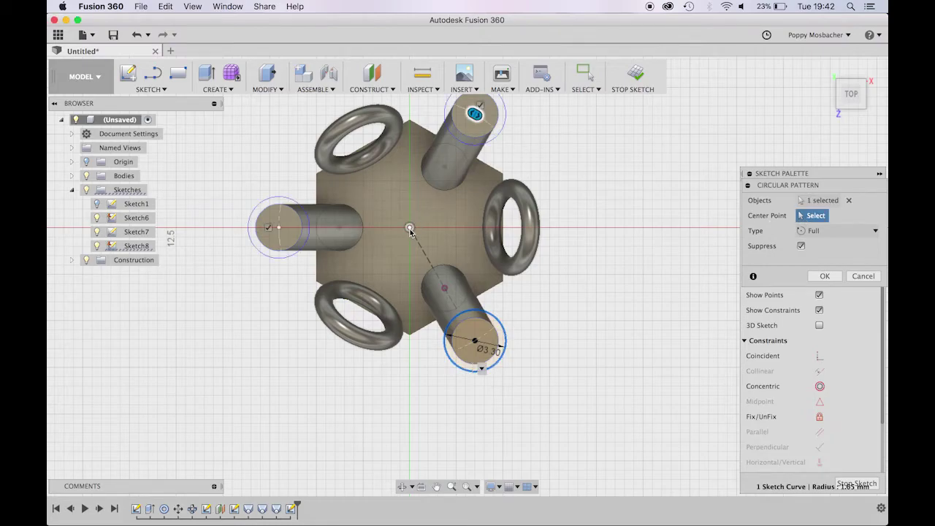
click(824, 292)
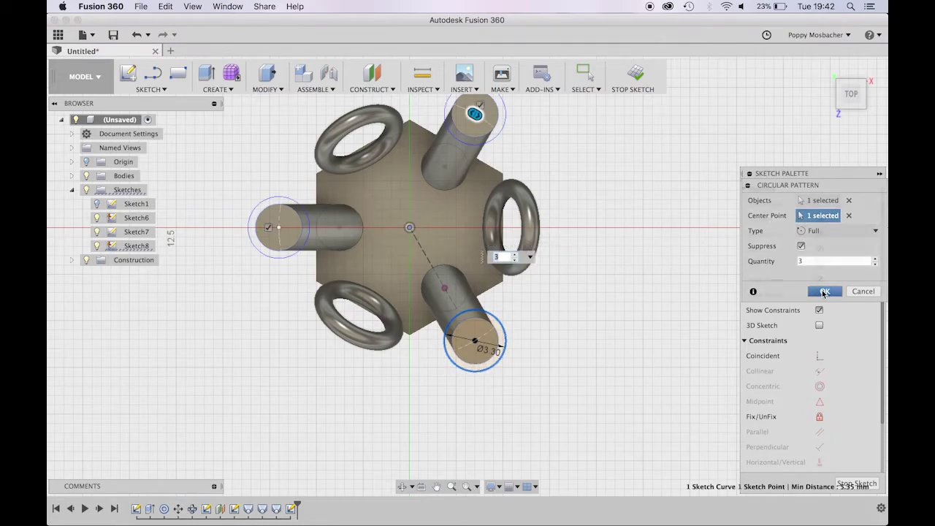
Step: Extrude the three 3.3 mm circles at the post ends by 0.3 mm, joined to the posts as caps
click(215, 88)
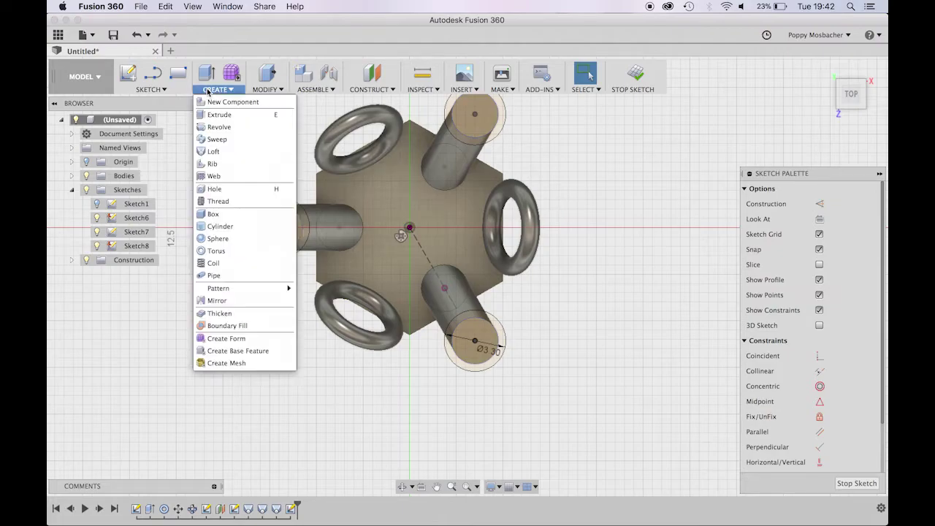
click(215, 118)
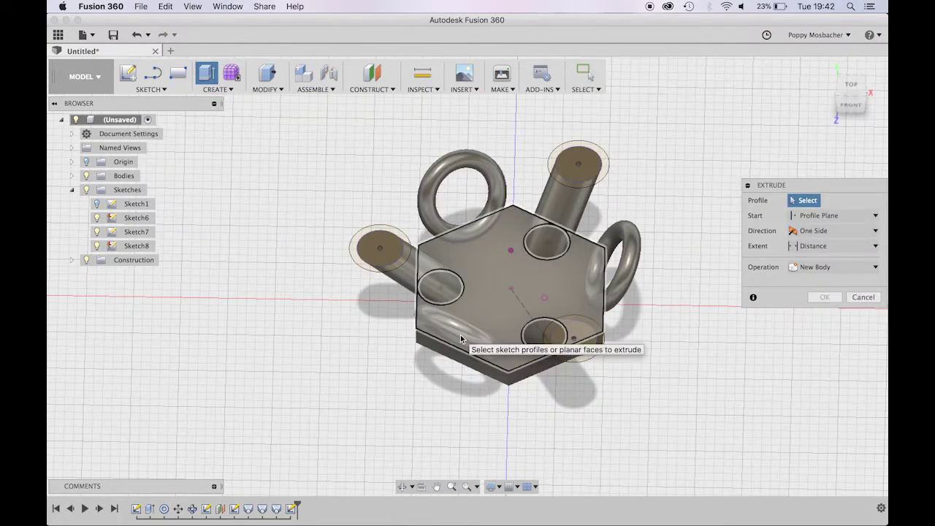
click(592, 338)
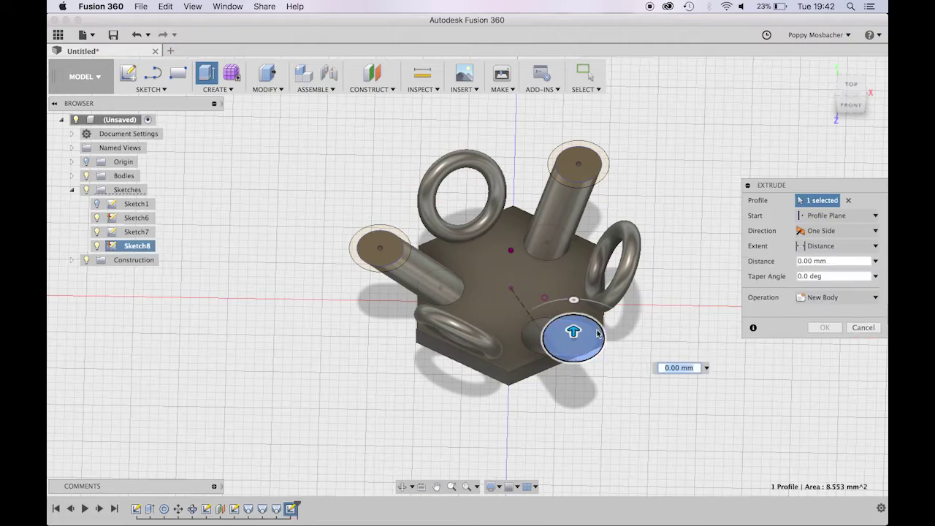
click(582, 183)
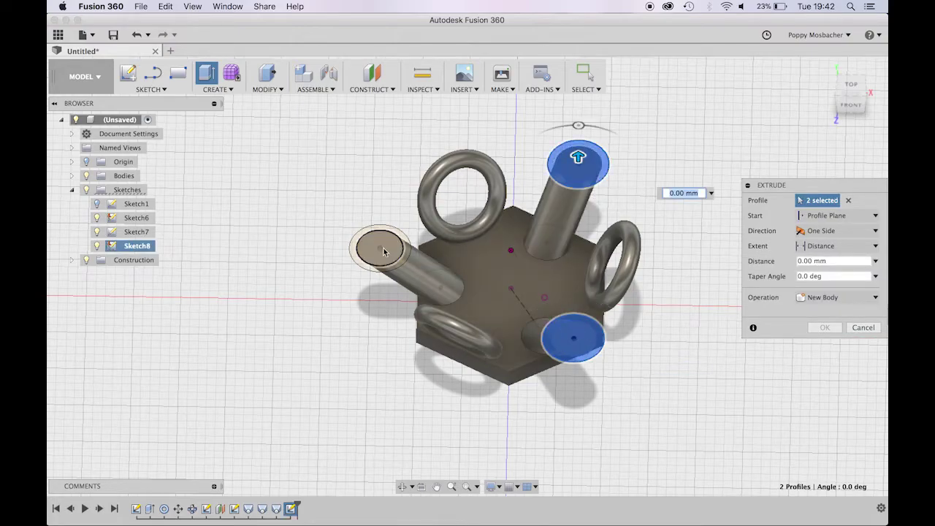
click(399, 262)
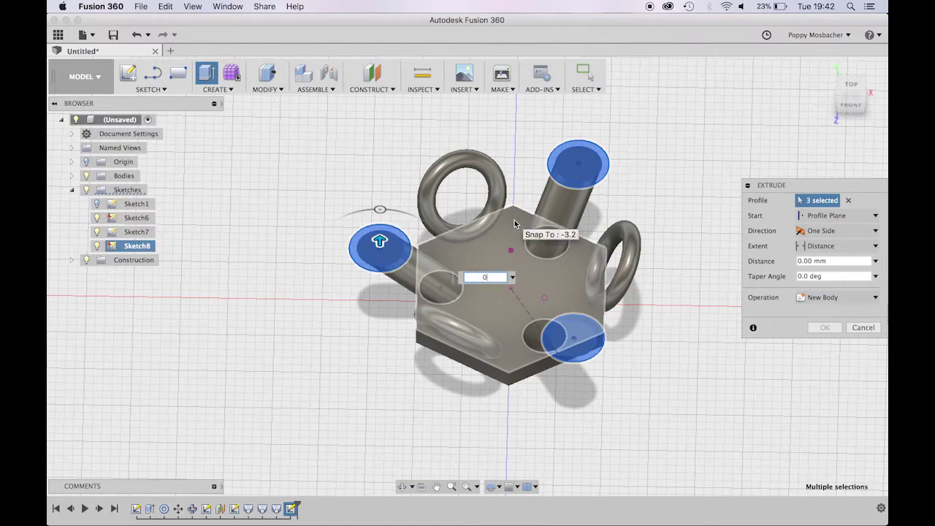
text(.3)
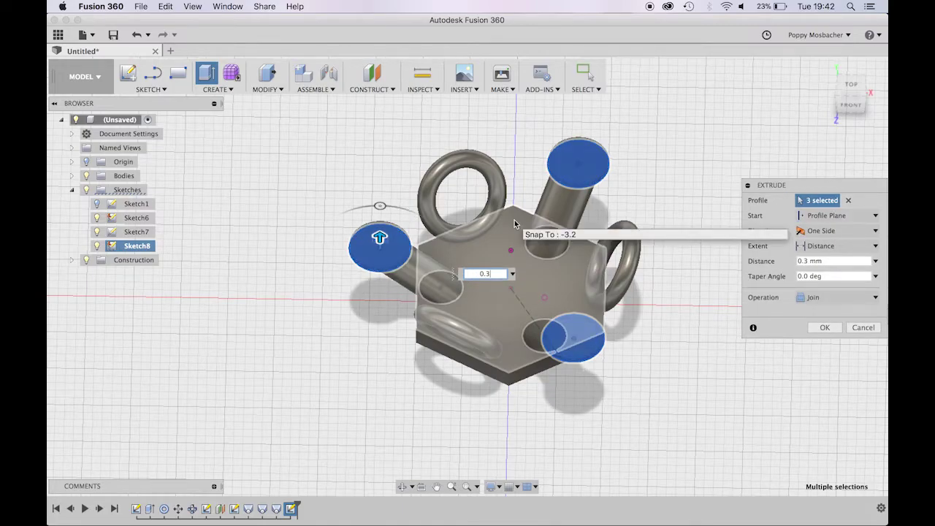
key(Return)
Step: Combine the plate, rings and posts into a single body with the Join operation
mouse_move(304, 112)
mouse_down()
mouse_move(532, 261)
mouse_move(688, 424)
mouse_up()
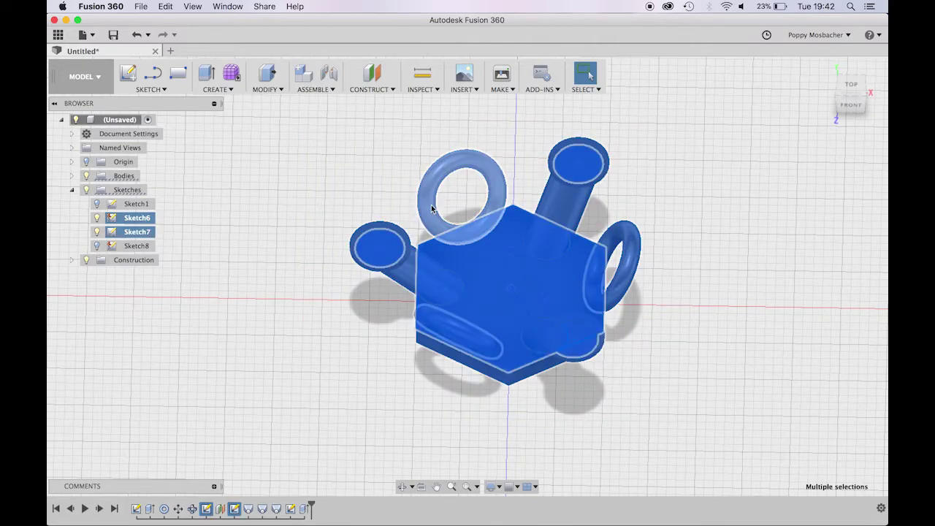
click(268, 89)
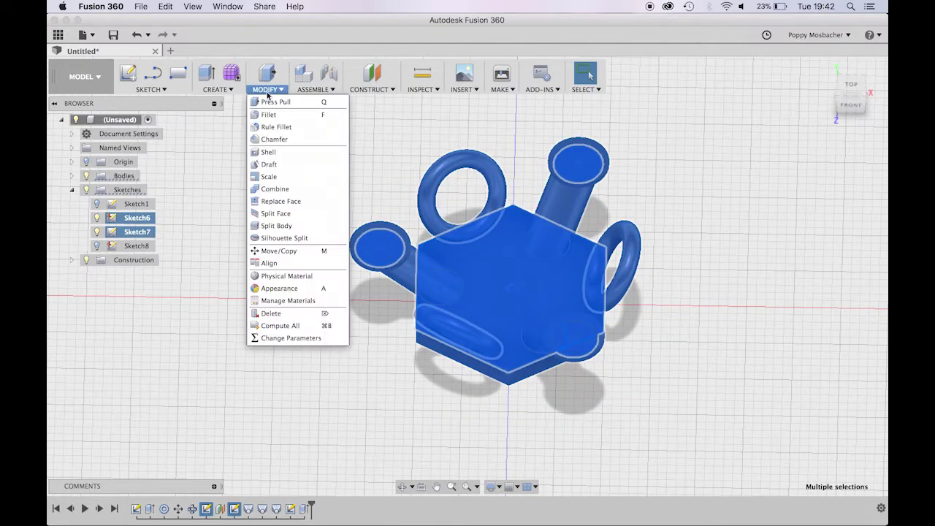
click(280, 190)
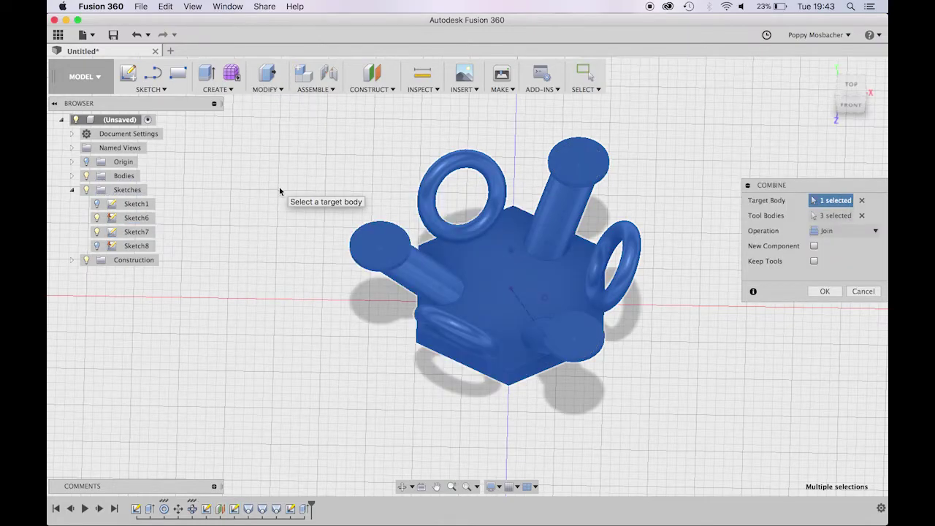
click(826, 291)
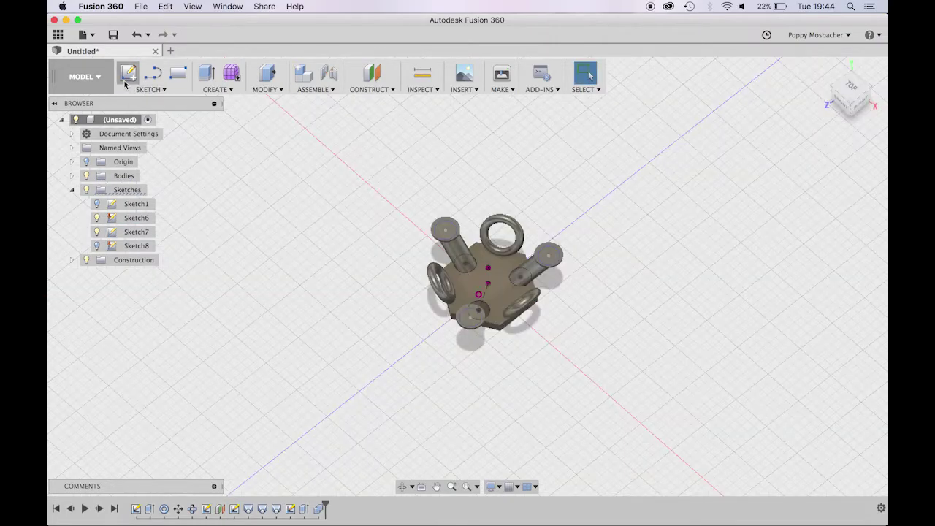
Step: Start a sketch on the horizontal origin plane and draw a construction line about 13.3 mm long from the origin through the front post
click(126, 81)
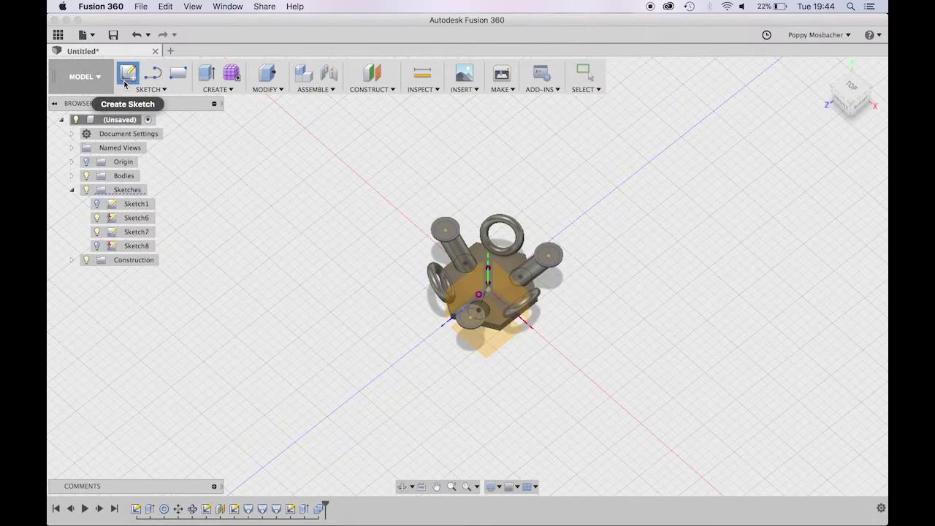
click(488, 349)
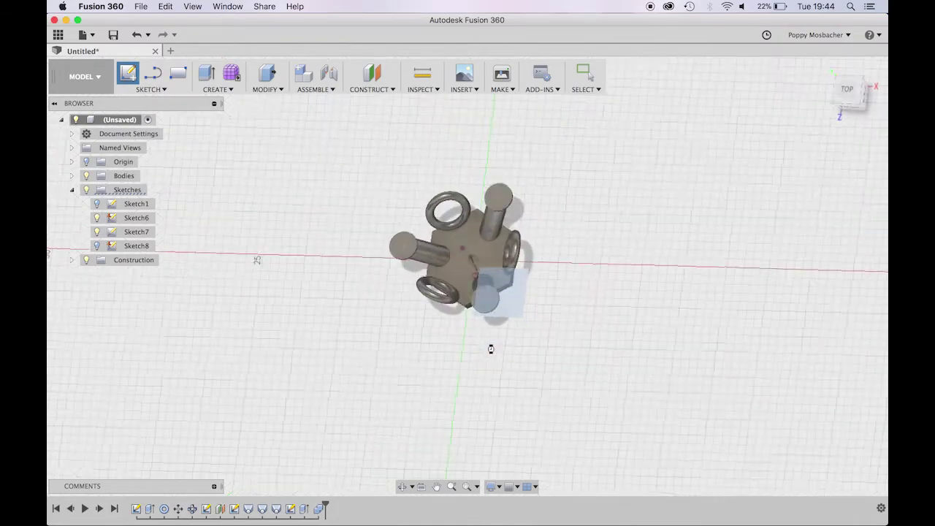
click(153, 73)
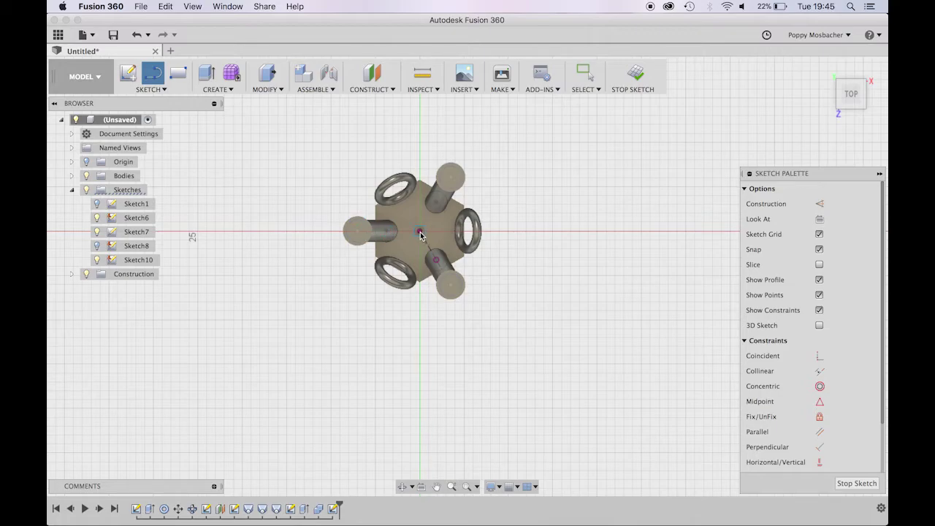
click(436, 259)
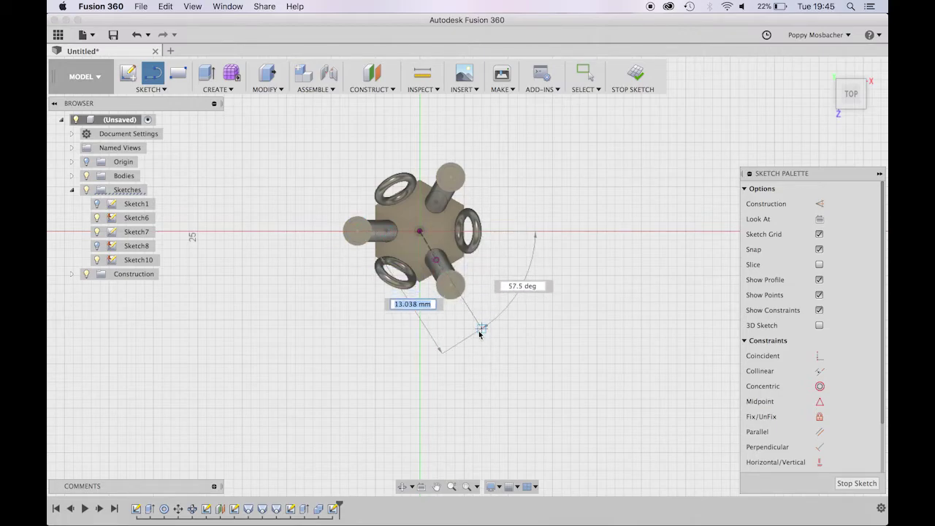
click(479, 333)
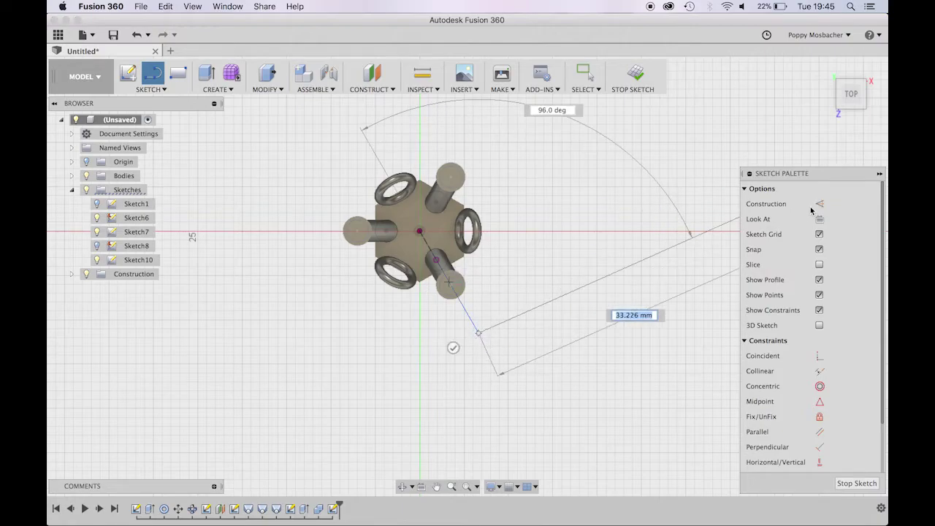
key(Escape)
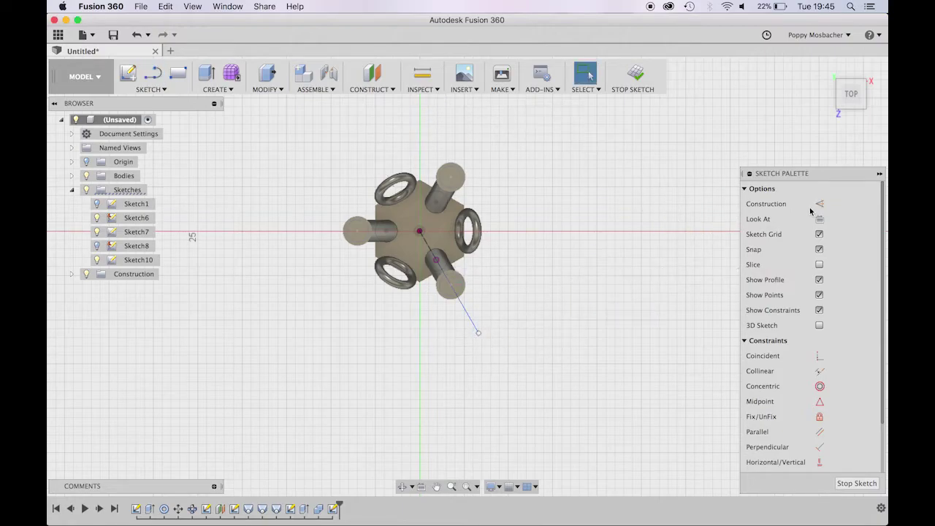
click(470, 319)
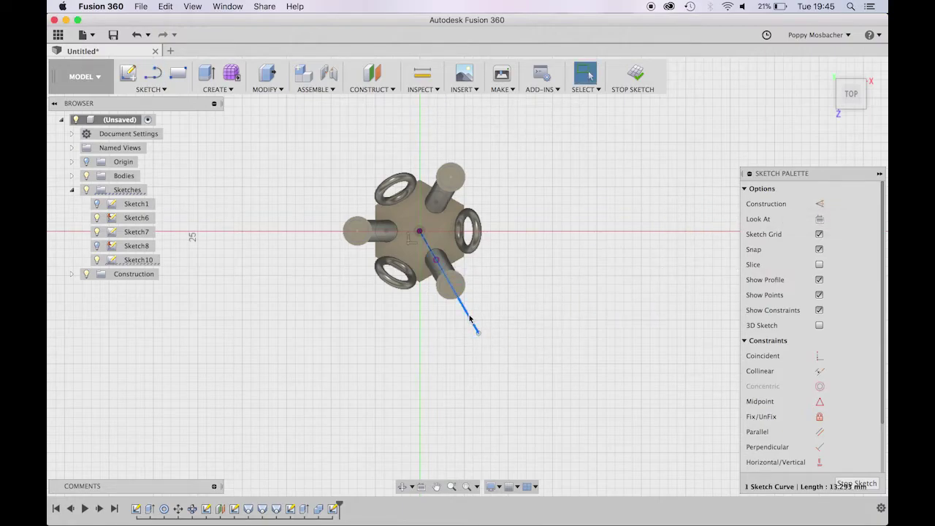
click(825, 209)
Step: Draw a 14 mm horizontal construction line from the origin along the red axis and finish the sketch
click(159, 79)
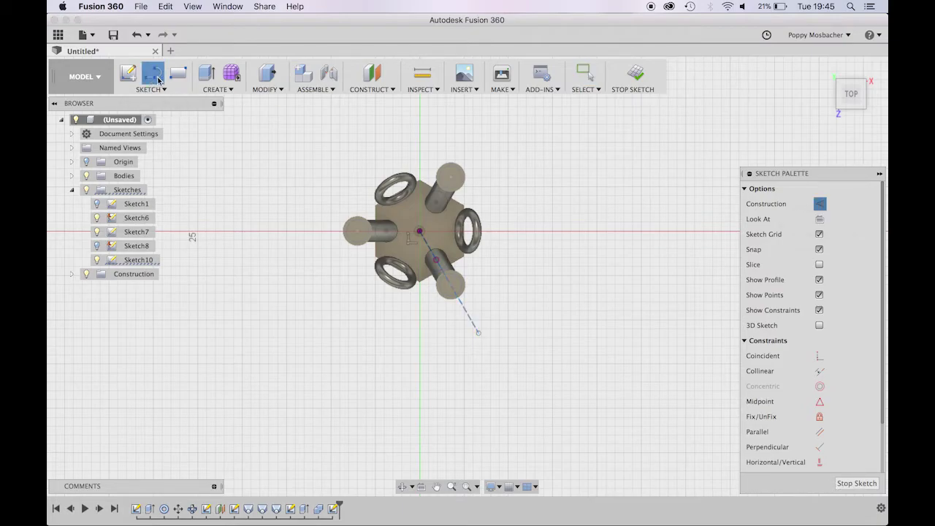
click(419, 231)
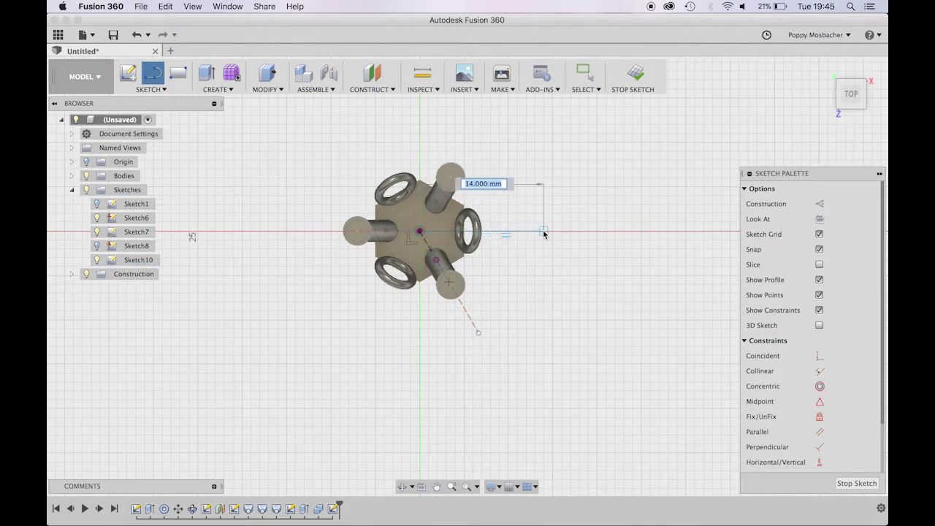
click(544, 232)
key(Escape)
click(819, 206)
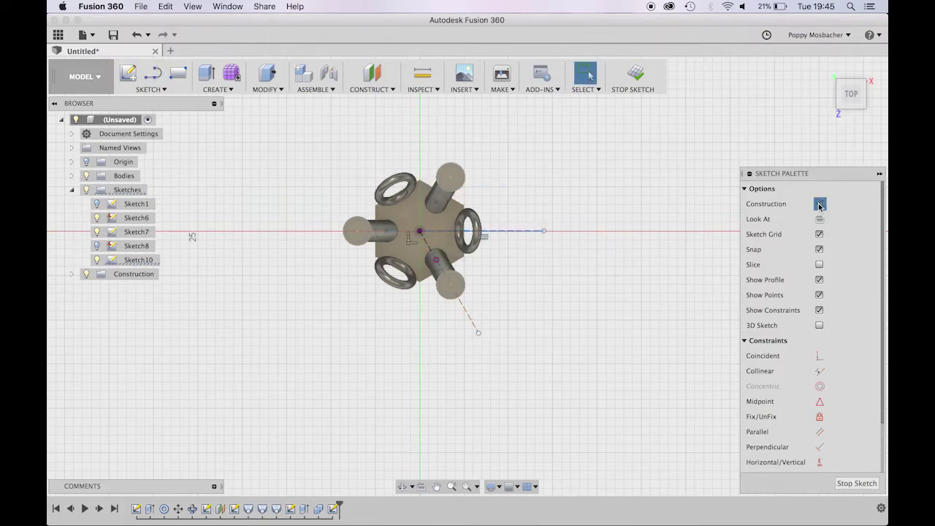
click(636, 73)
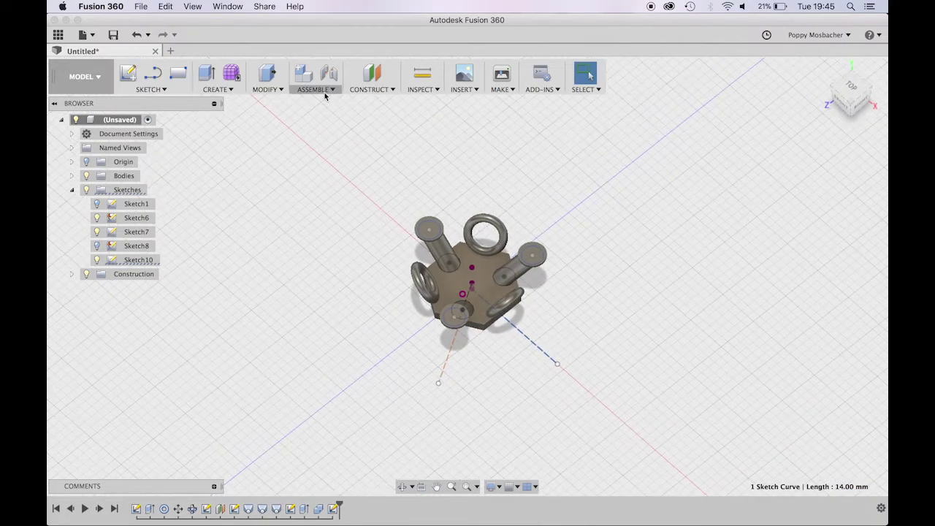
Step: Set up a rectangular pattern of all the model's faces, using the two construction lines as its directions
click(235, 90)
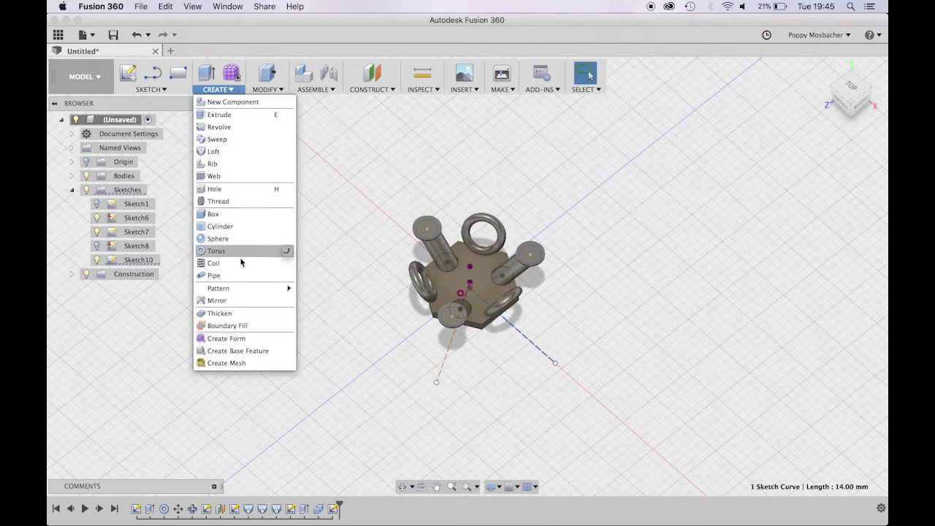
mouse_move(245, 291)
click(338, 291)
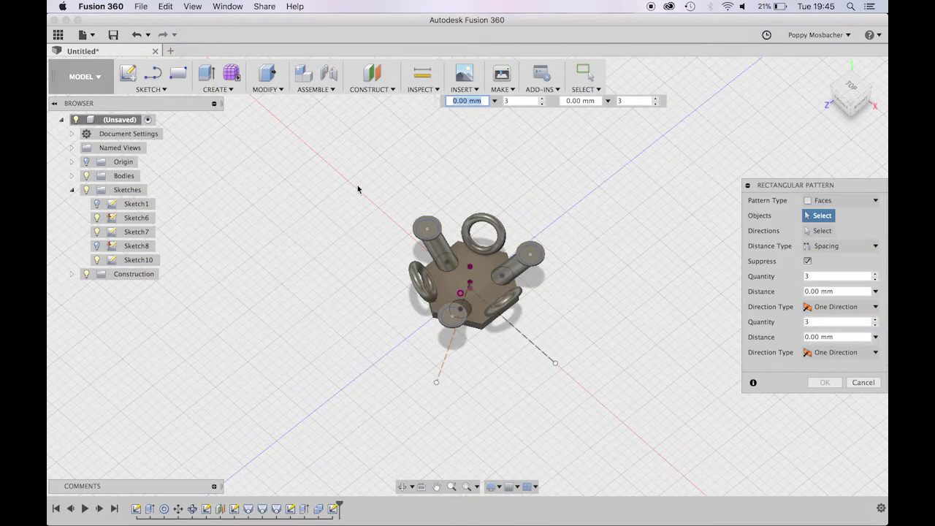
drag(357, 185, 569, 346)
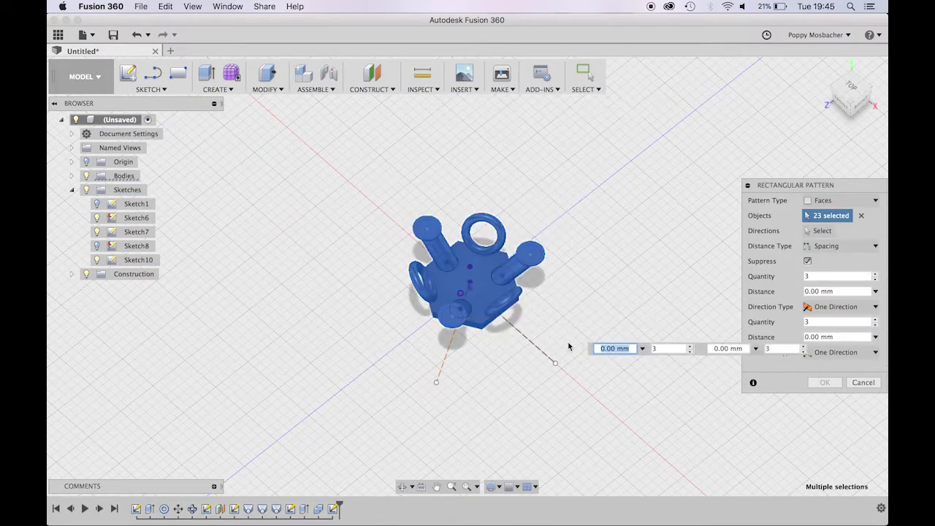
click(820, 232)
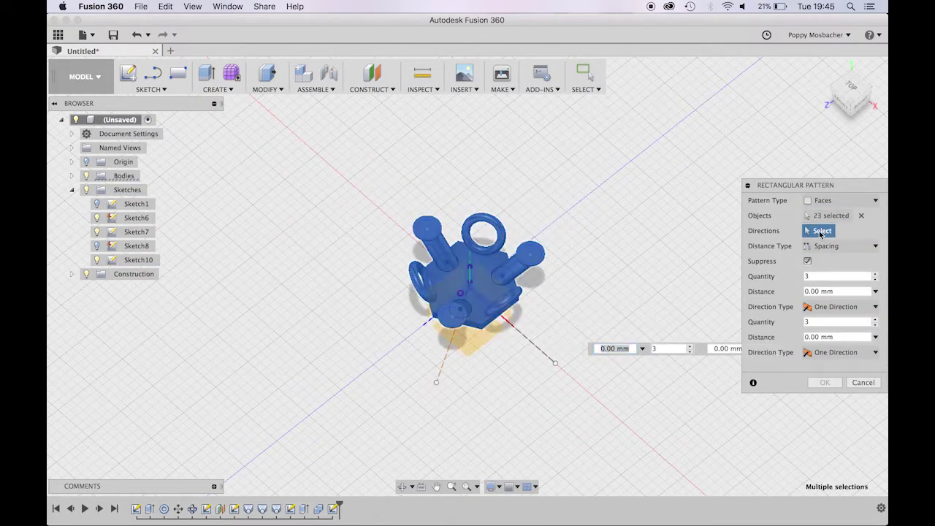
click(449, 356)
click(534, 348)
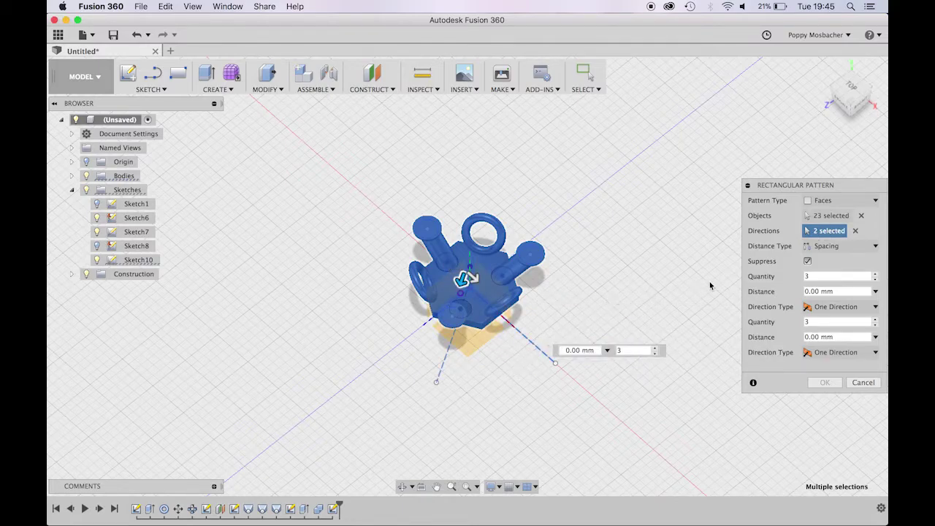
Step: Set the pattern to a spacing of 11 mm and a quantity of 5 in both directions, and create it
click(804, 293)
text(11)
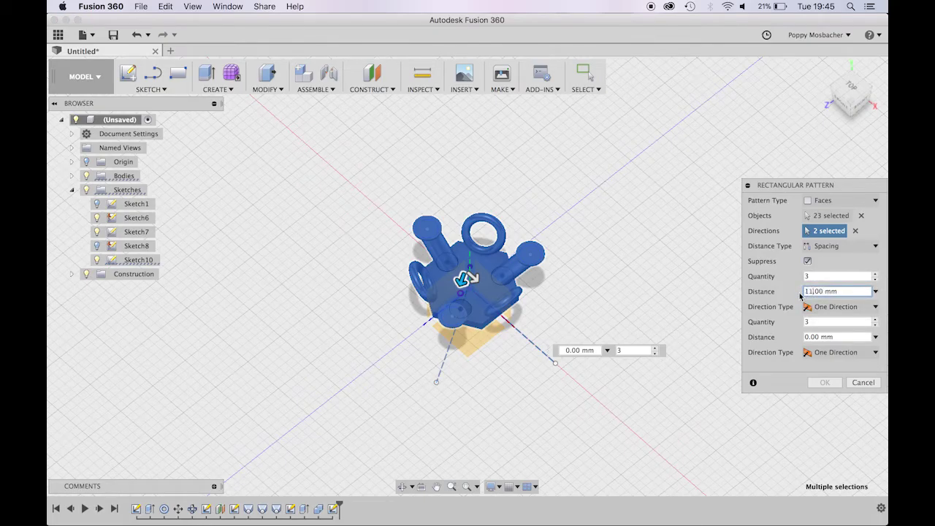
click(809, 337)
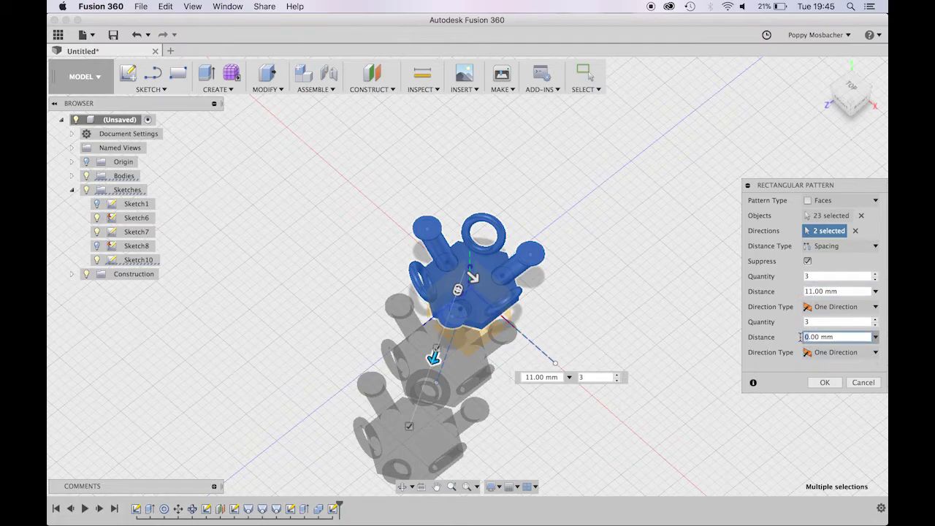
text(11)
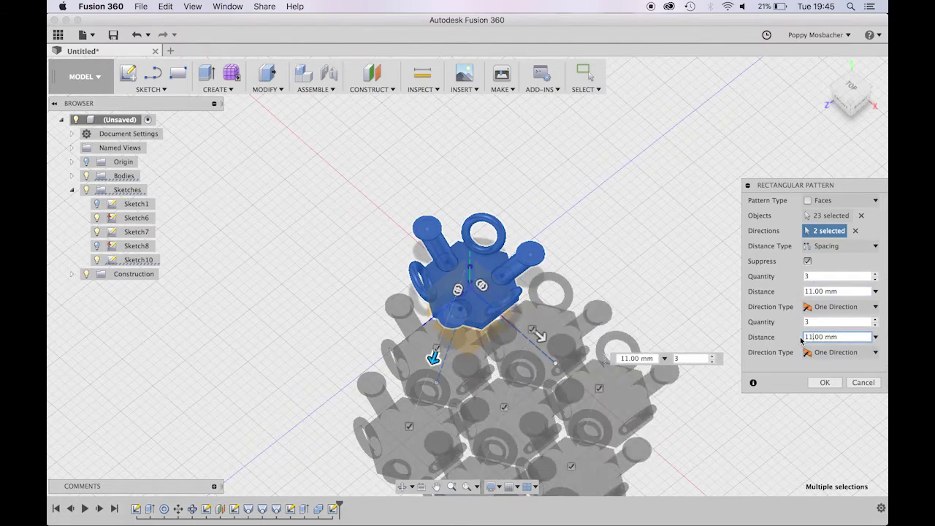
click(811, 276)
text(5)
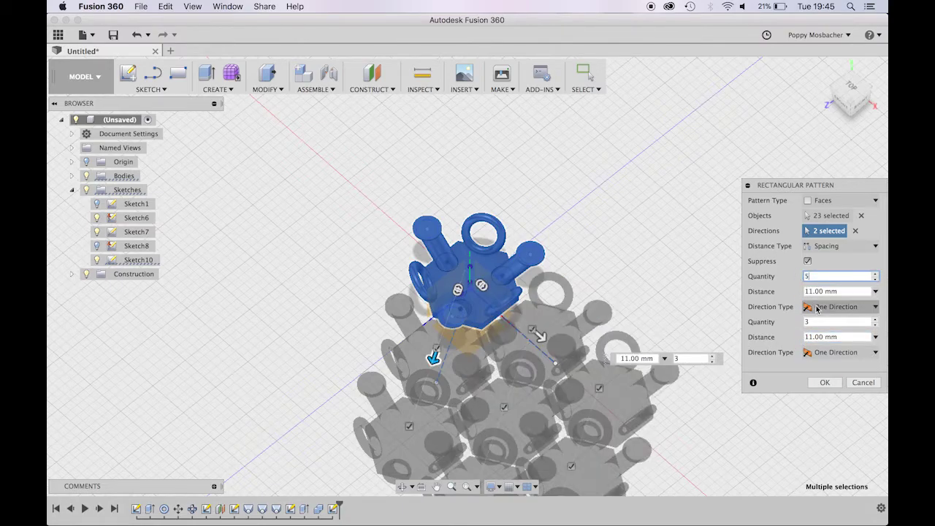
click(805, 322)
text(5)
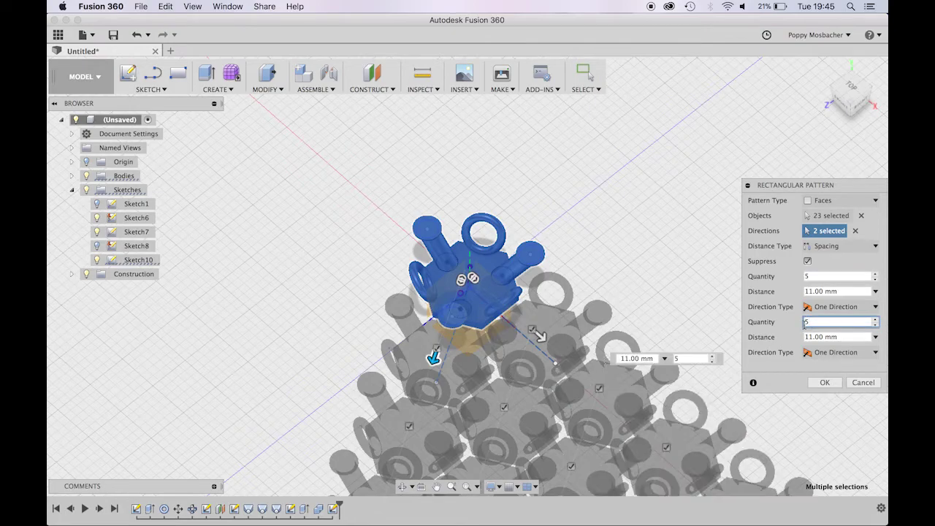
click(820, 383)
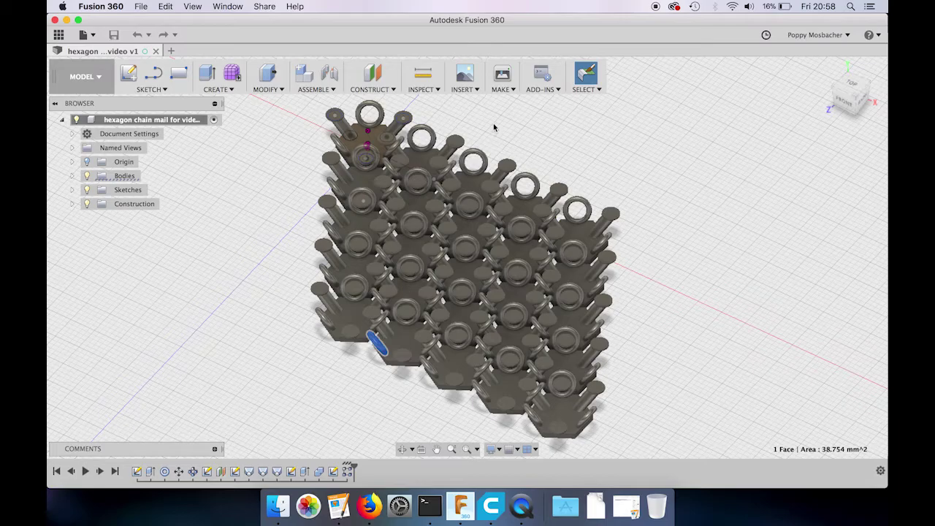
Step: Export the whole patterned model for 3D printing at High refinement, saving it to the Desktop as "hexagon chain mail for video v1"
click(501, 90)
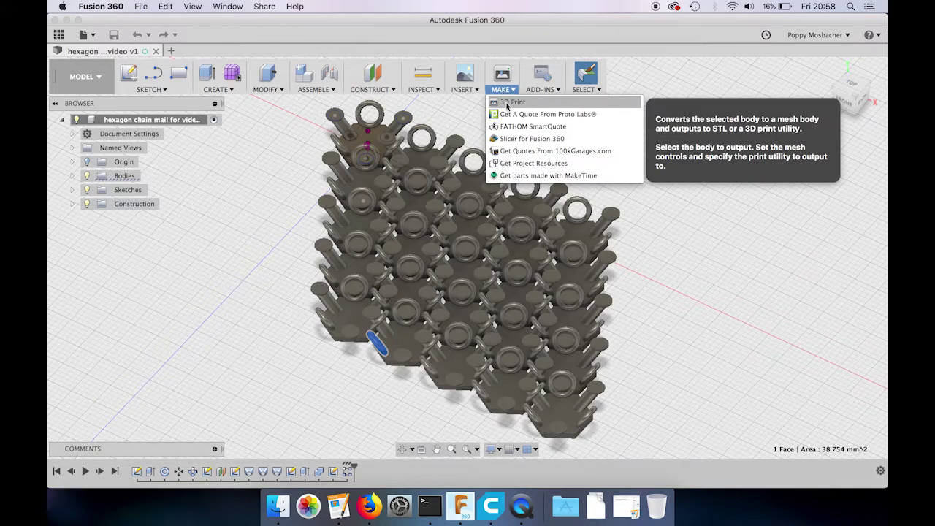
click(511, 102)
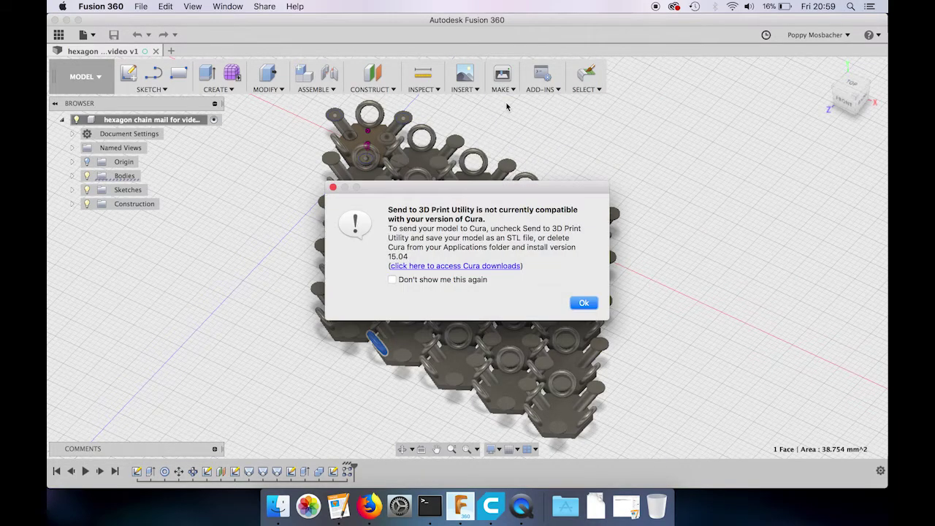
click(584, 303)
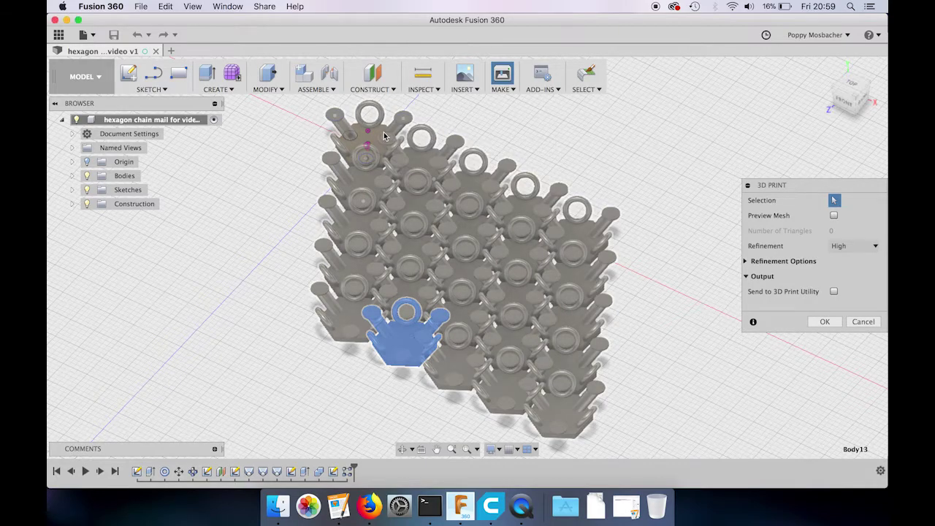
click(384, 136)
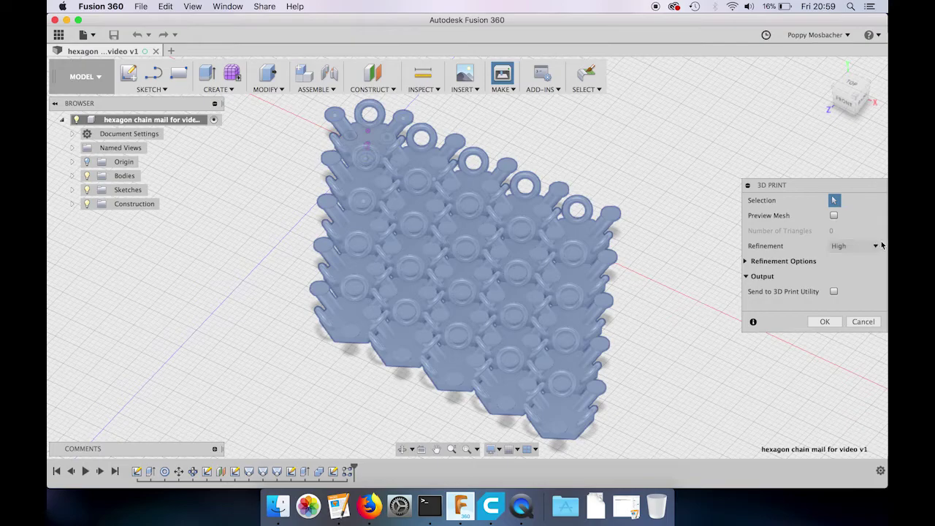
click(878, 247)
click(878, 246)
click(825, 323)
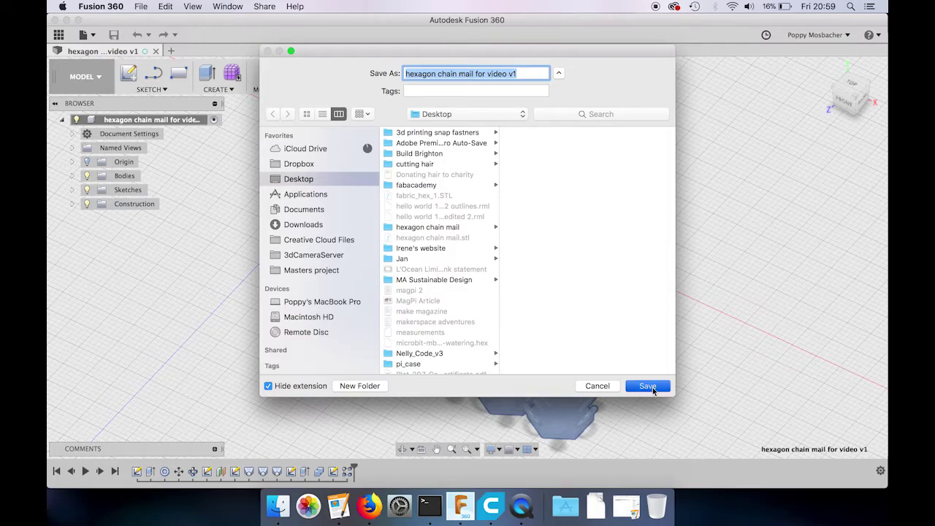
click(650, 386)
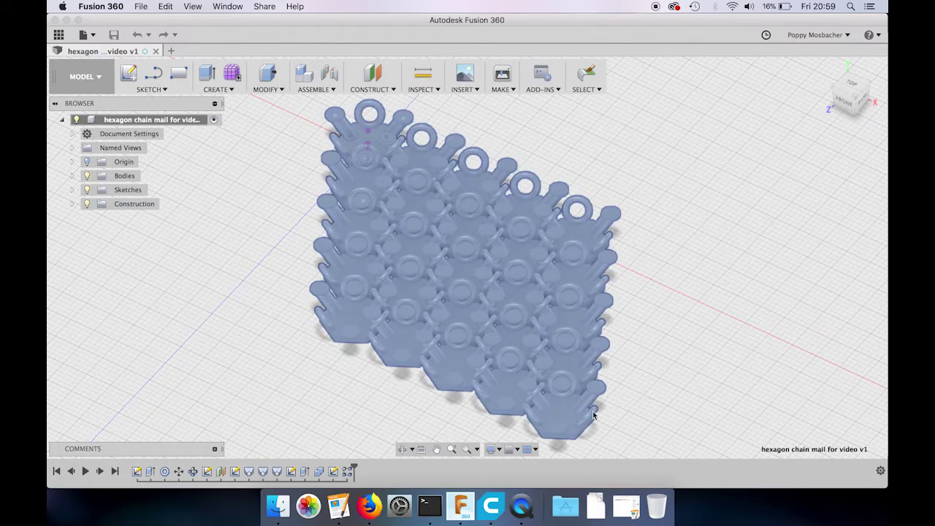
Step: Switch to Cura and load "hexagon chain mail for video v1.stl" from the Desktop onto the build plate
click(489, 506)
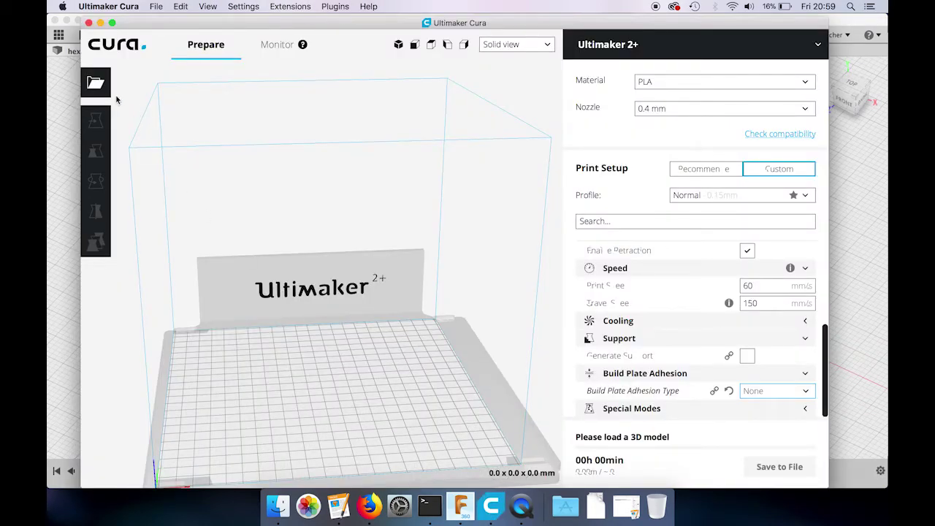
click(97, 85)
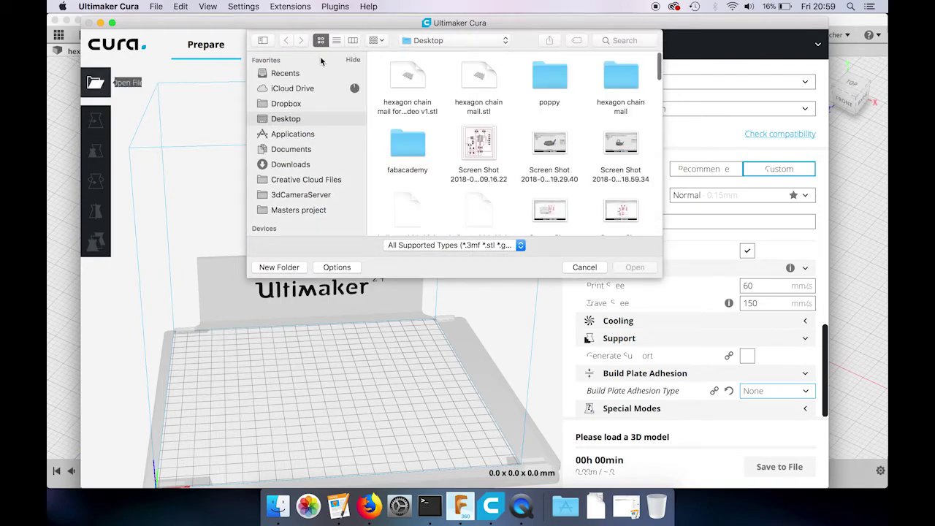
click(404, 81)
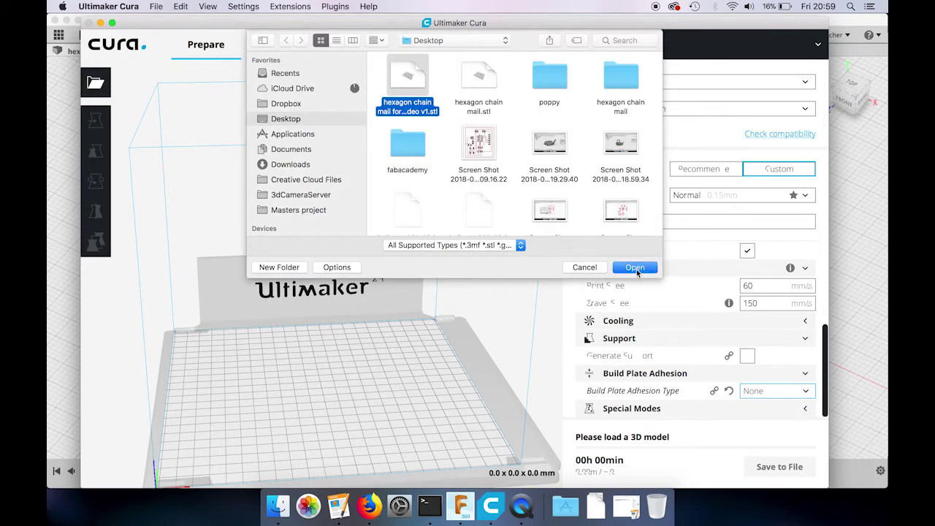
click(635, 268)
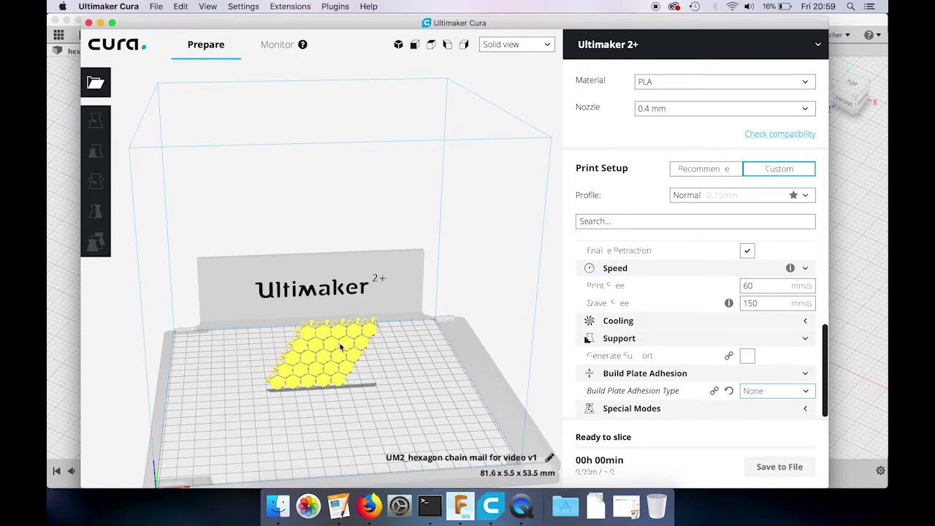
Step: Rotate the chain mail about the red axis so its posts point upward, and lay it flat on the build plate
click(338, 345)
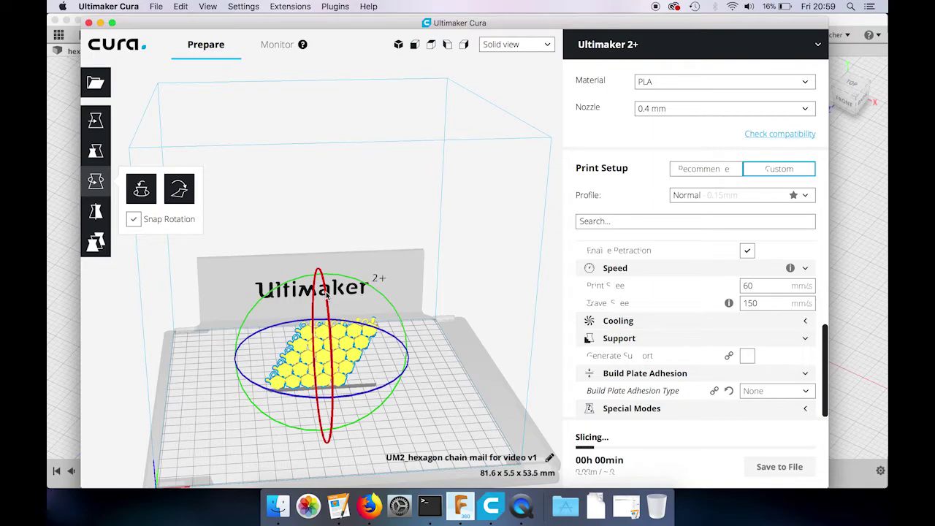
drag(327, 293, 333, 443)
click(178, 191)
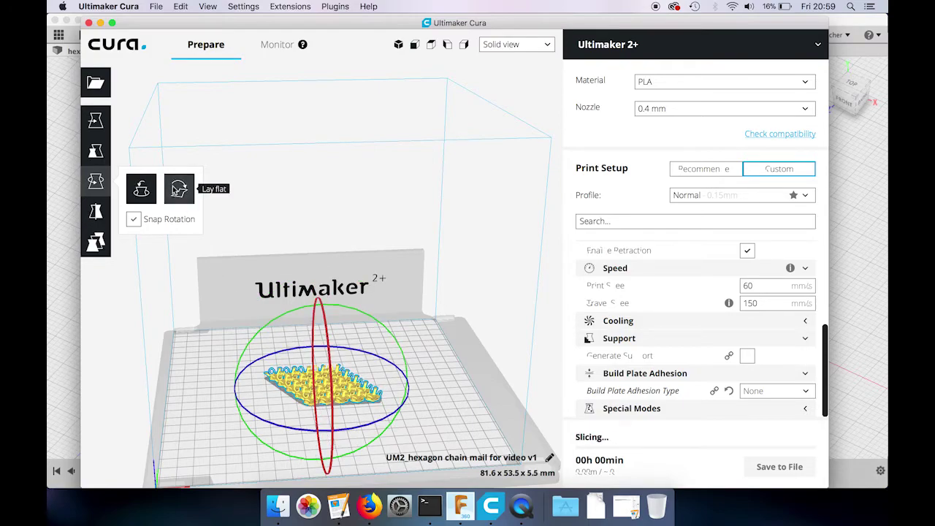
click(176, 191)
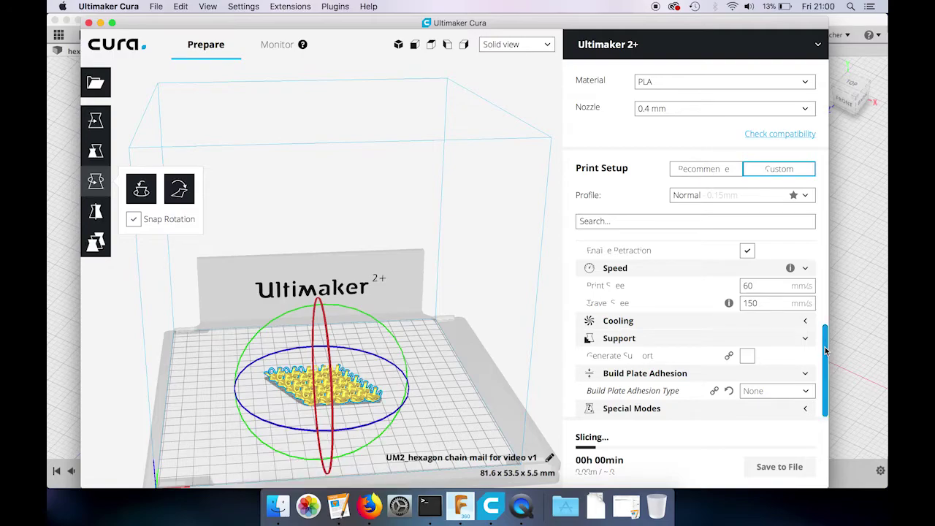
Step: Set the Build Plate Adhesion Type to None
mouse_move(827, 351)
mouse_down()
mouse_move(828, 271)
mouse_move(827, 358)
mouse_up()
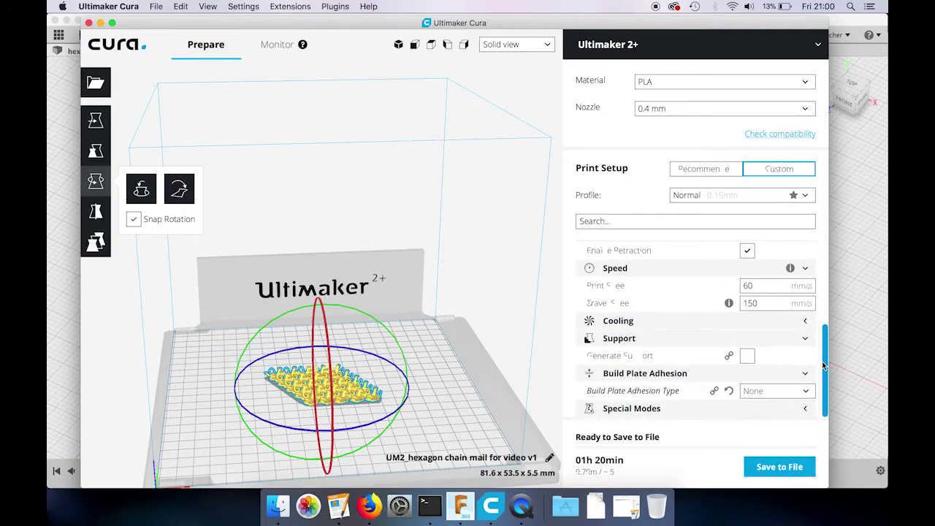
click(807, 392)
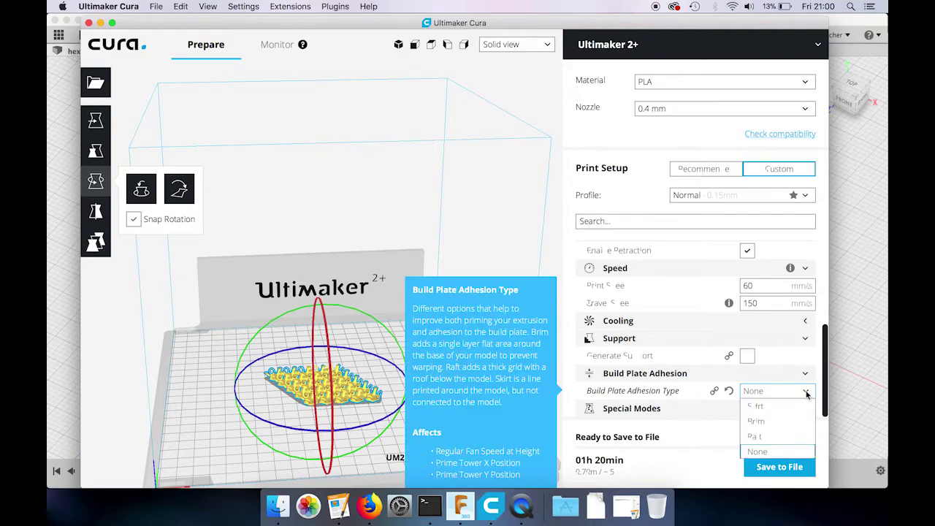
click(797, 455)
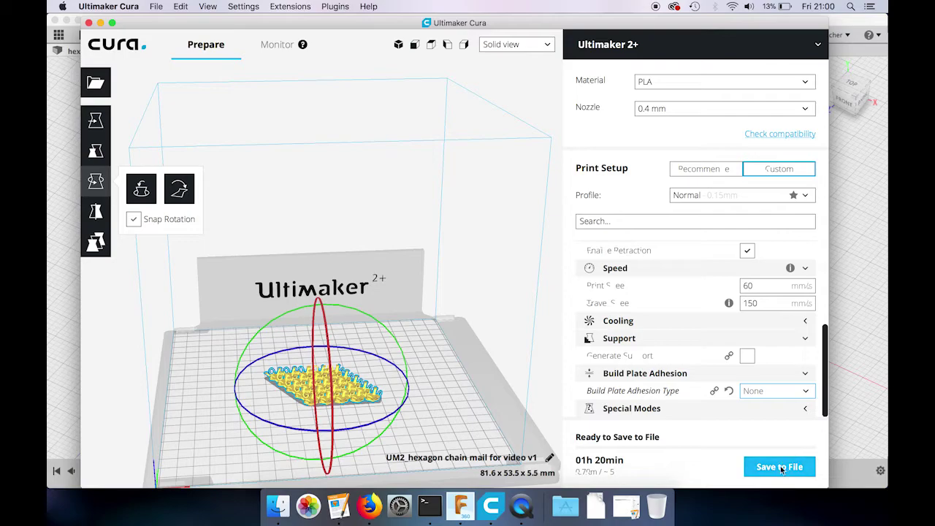
Step: Save the sliced print as the G-code file "UM2_hexagon chain mail for video v1" on the Desktop
click(779, 471)
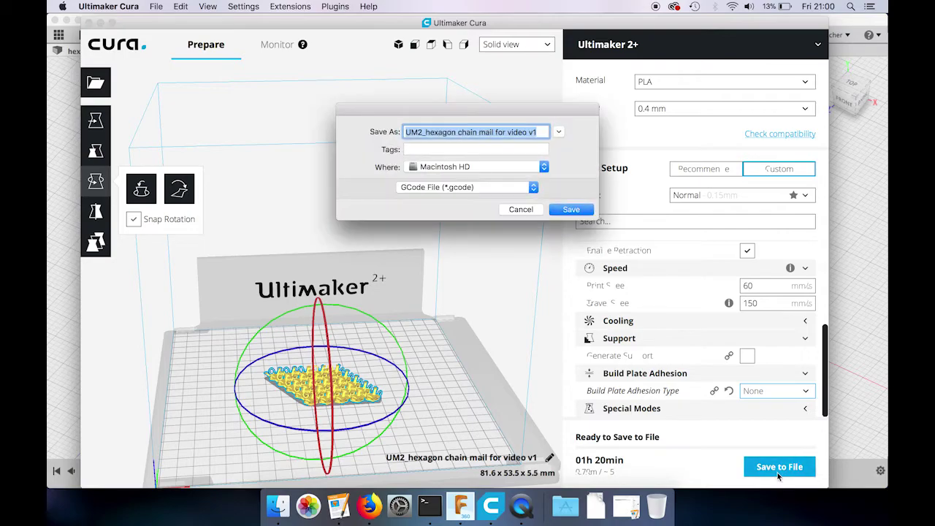
click(544, 167)
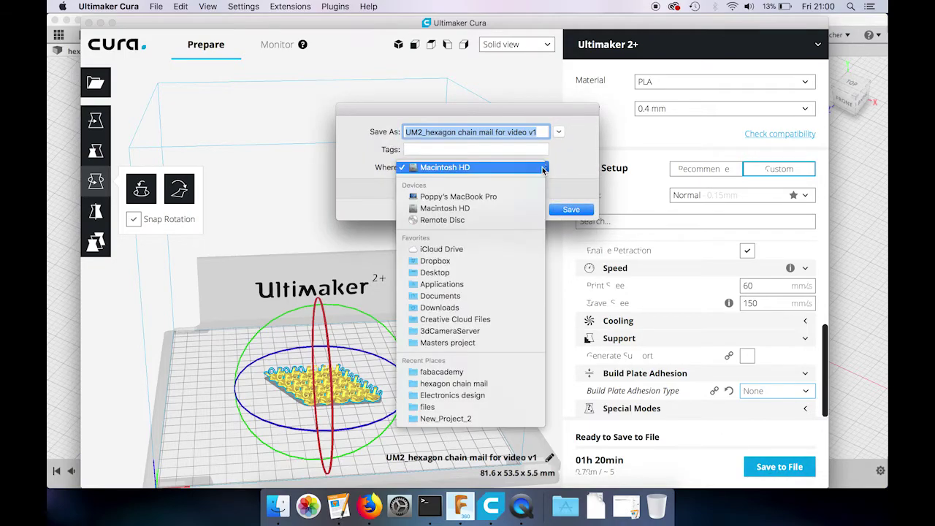
click(475, 273)
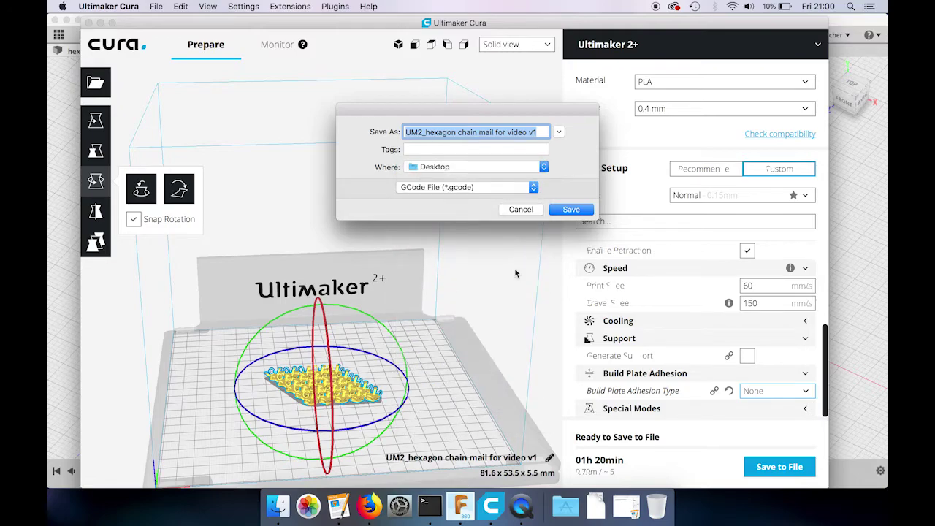
click(570, 209)
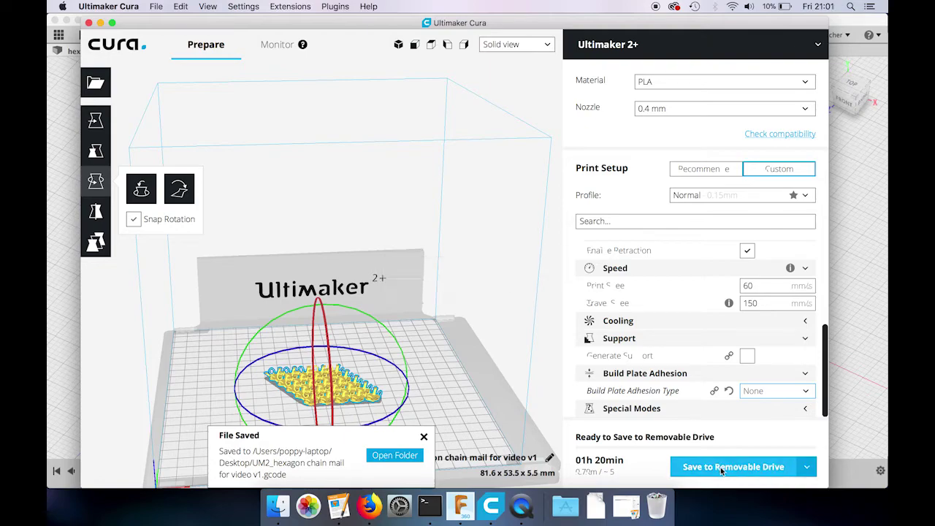
Step: Save the sliced print to the removable drive as well and eject the drive
click(722, 470)
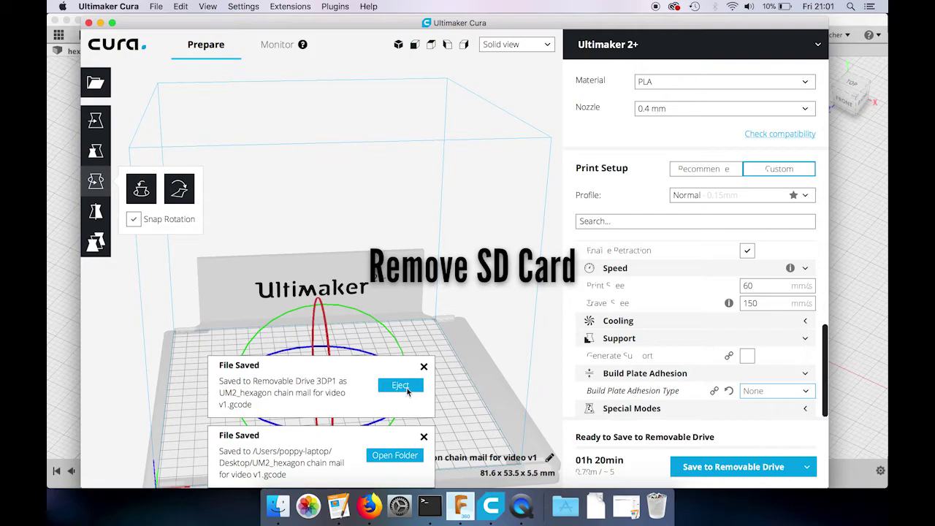
click(407, 391)
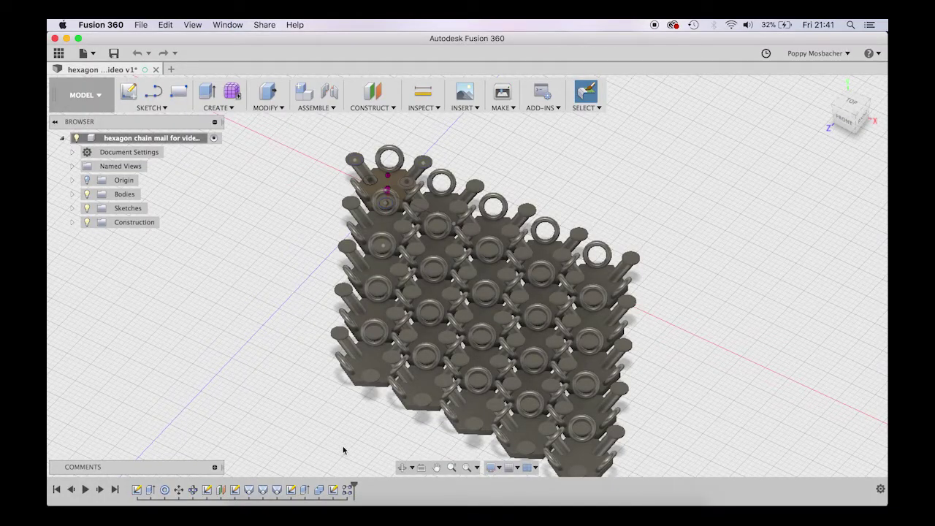
Step: Switch to Fusion 360 and edit the existing rectangular pattern to a quantity of 8 in both directions
double_click(348, 491)
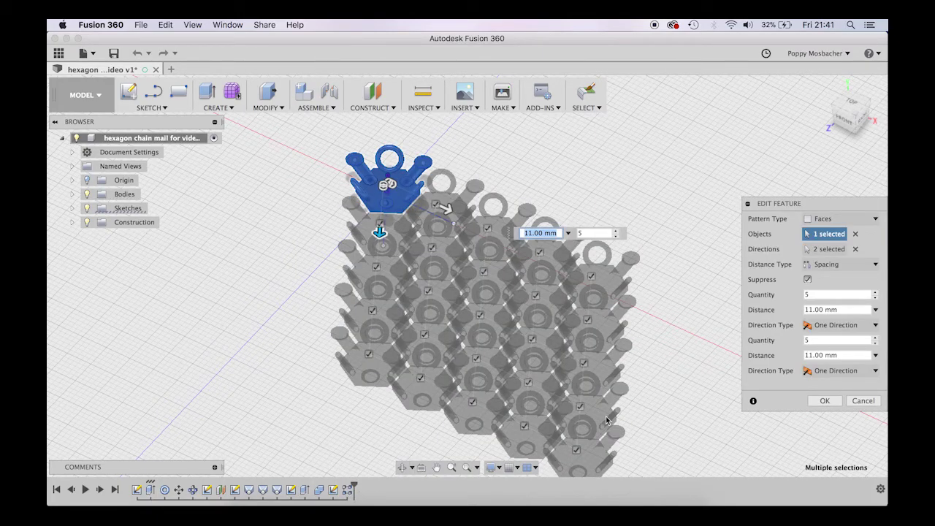
click(805, 294)
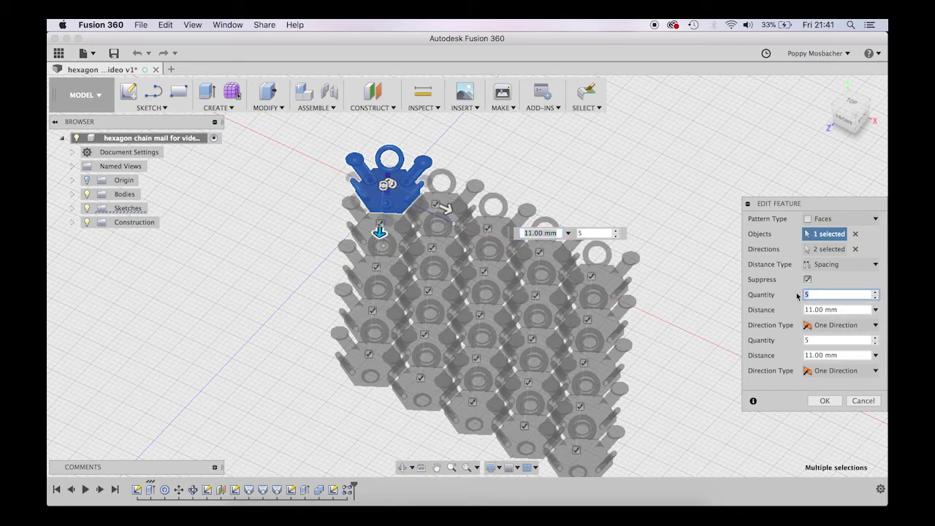
text(8)
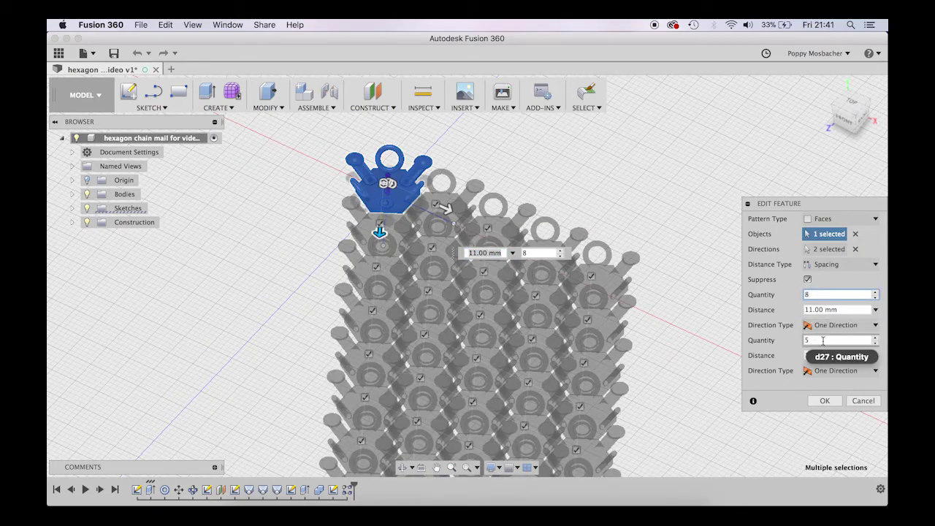
click(804, 341)
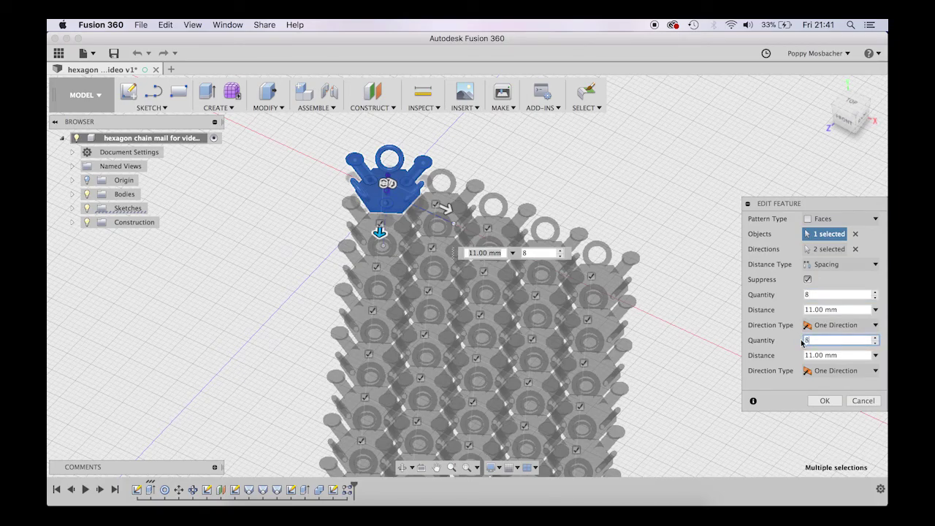
click(825, 401)
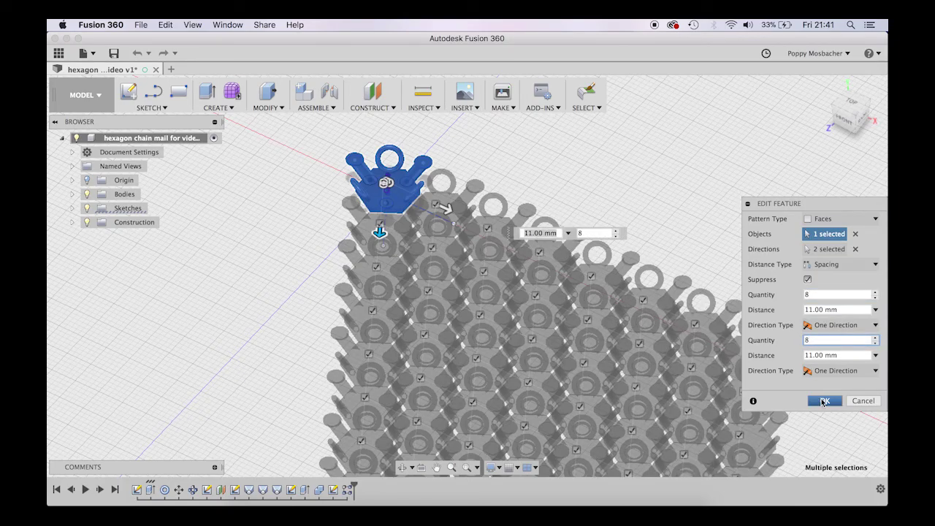